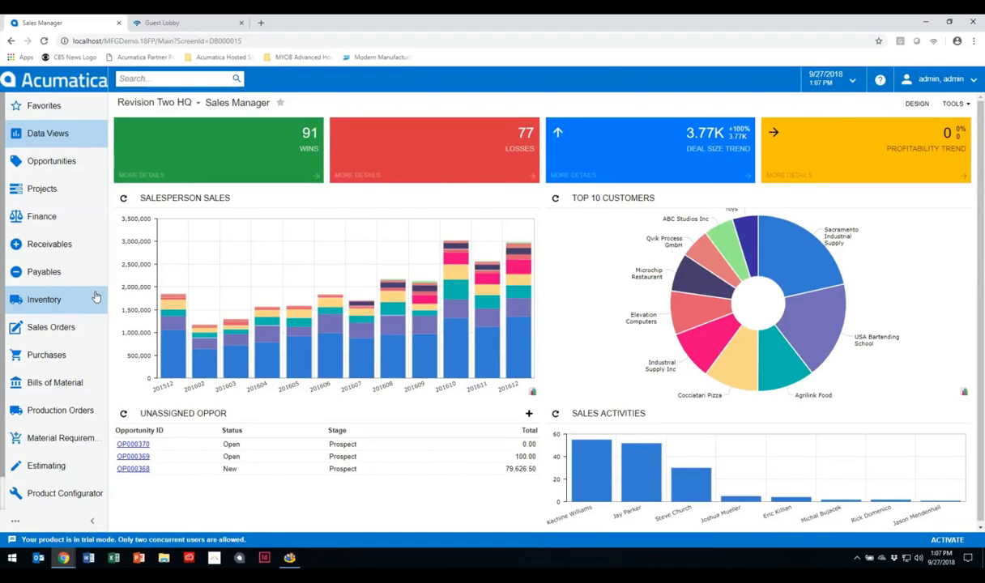
Open project TMR02 from the projects list and show its tasks.
click(43, 191)
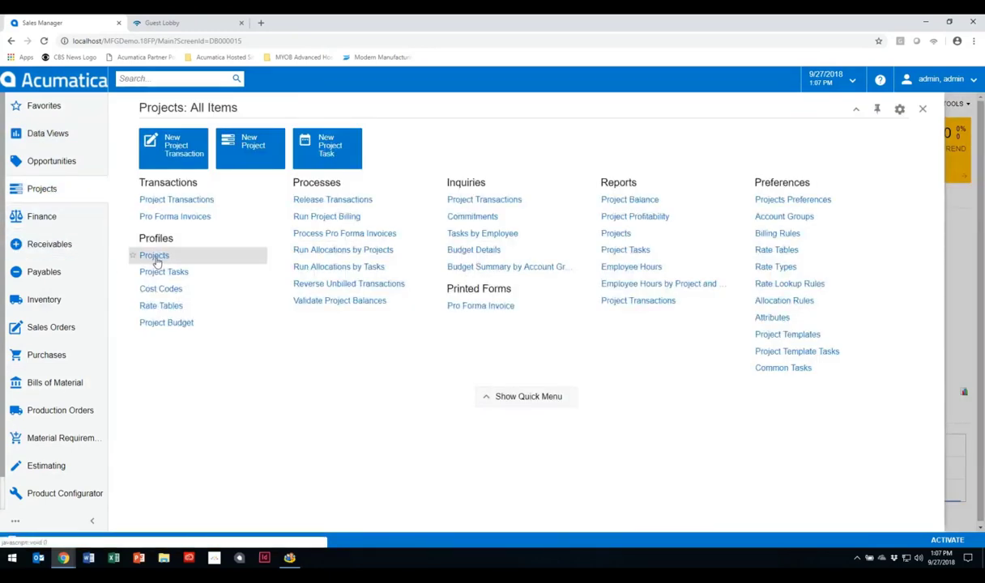
click(156, 256)
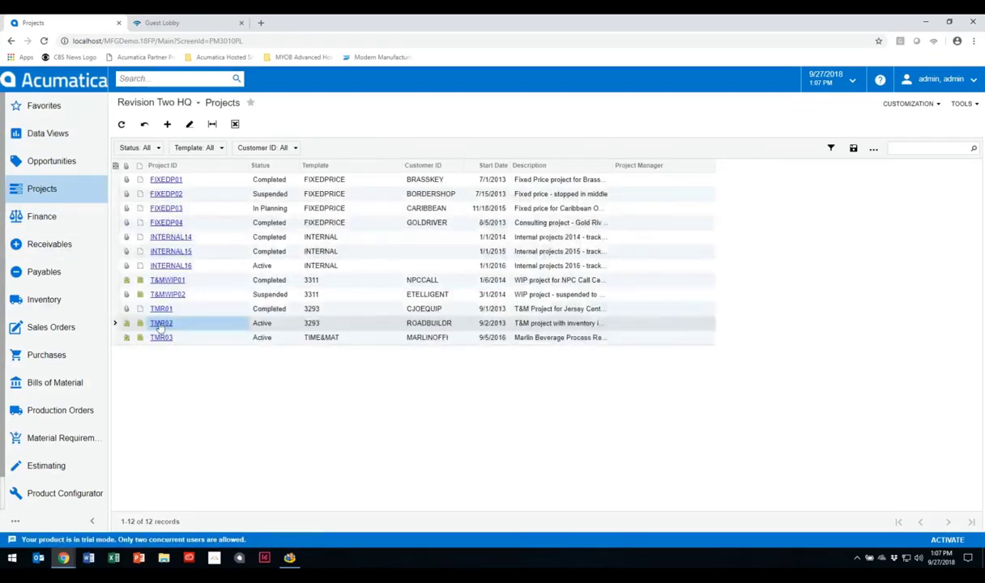
click(160, 325)
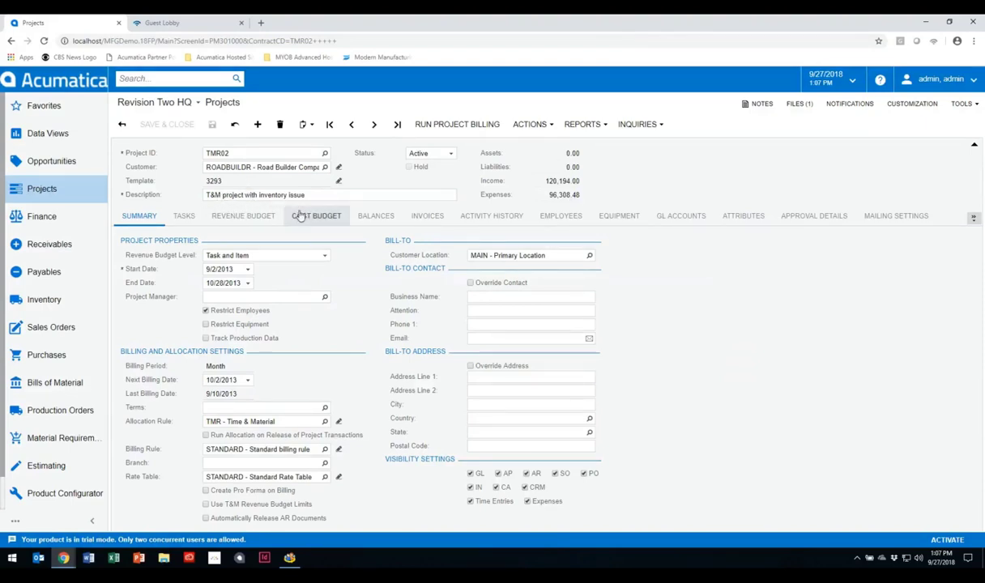
click(185, 219)
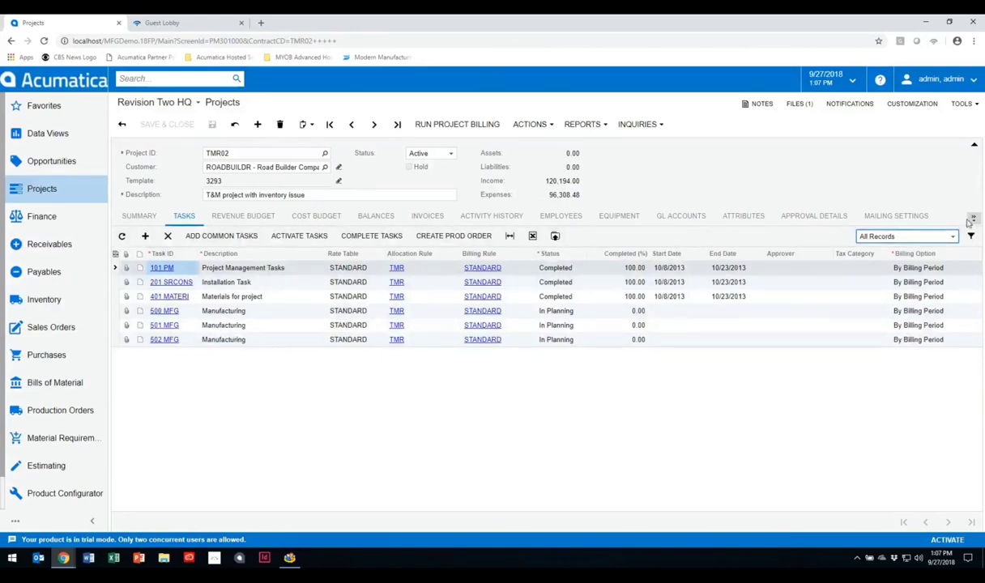
Look through the order type and inventory ID choices for a new production order on task 101 PM, without creating the order.
click(476, 237)
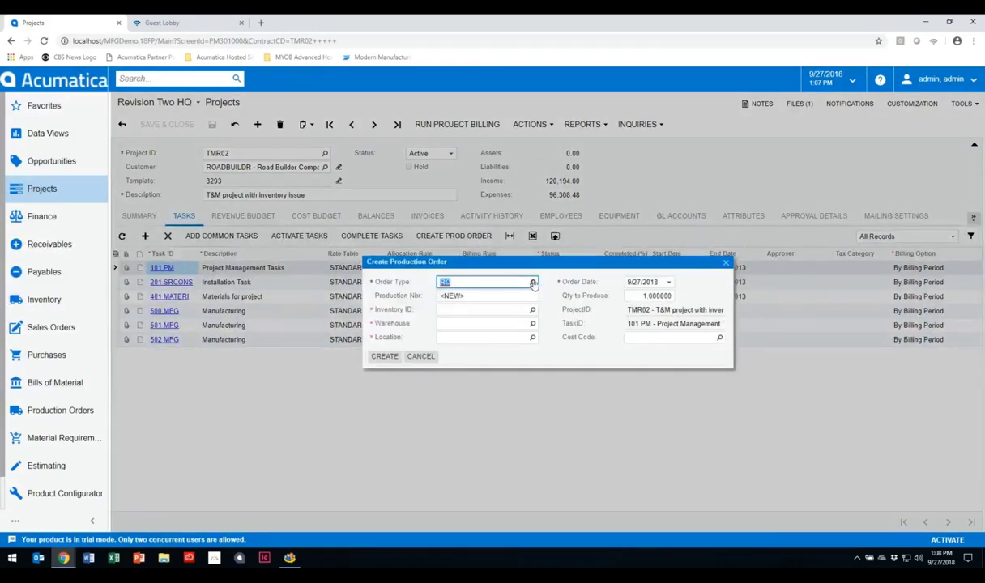
click(532, 282)
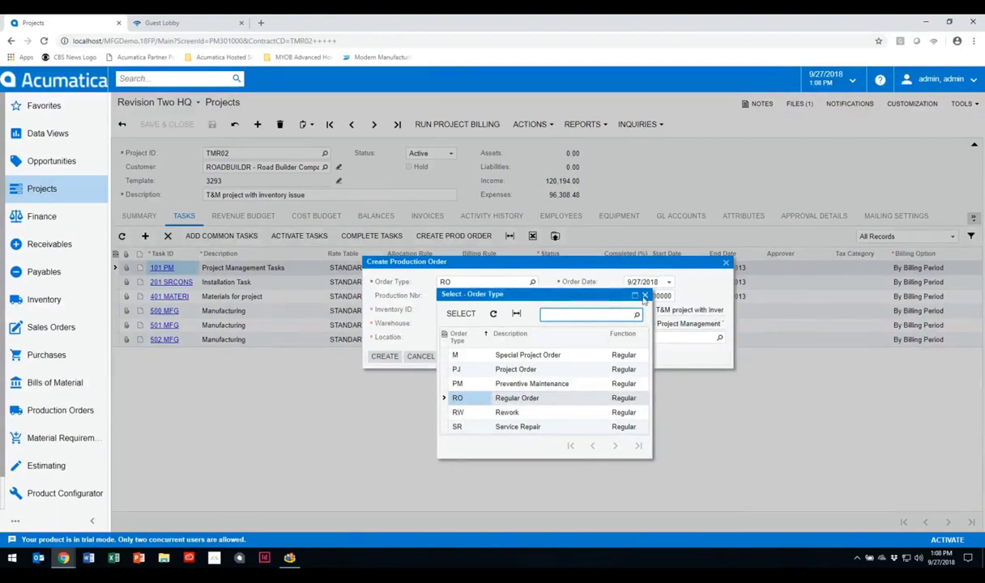
click(613, 285)
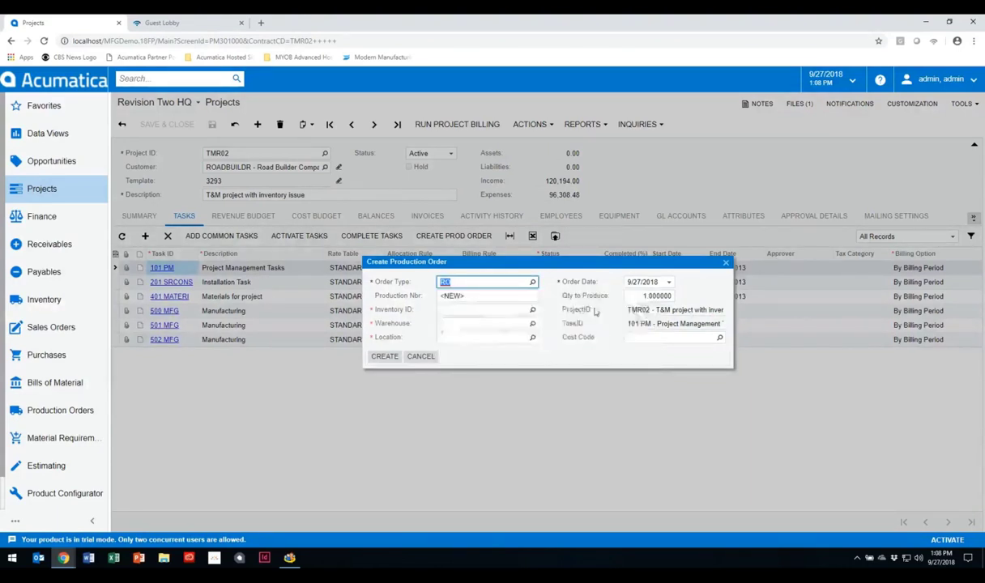
click(532, 310)
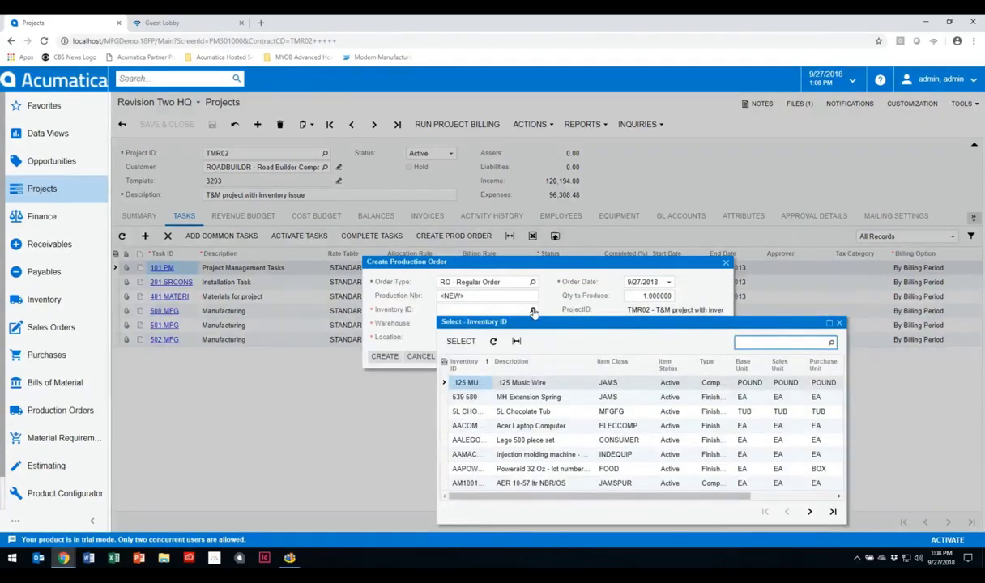
key(Escape)
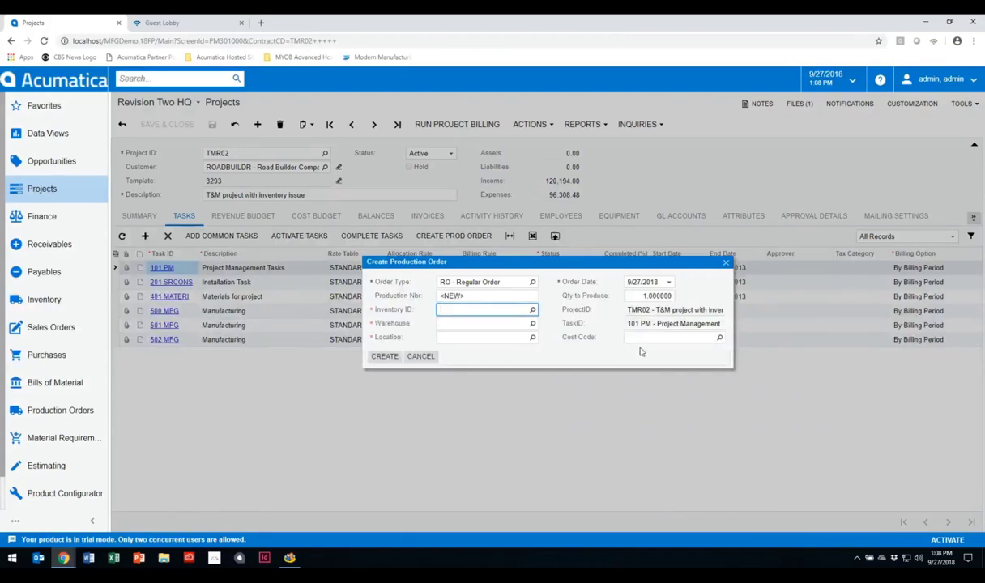
click(727, 264)
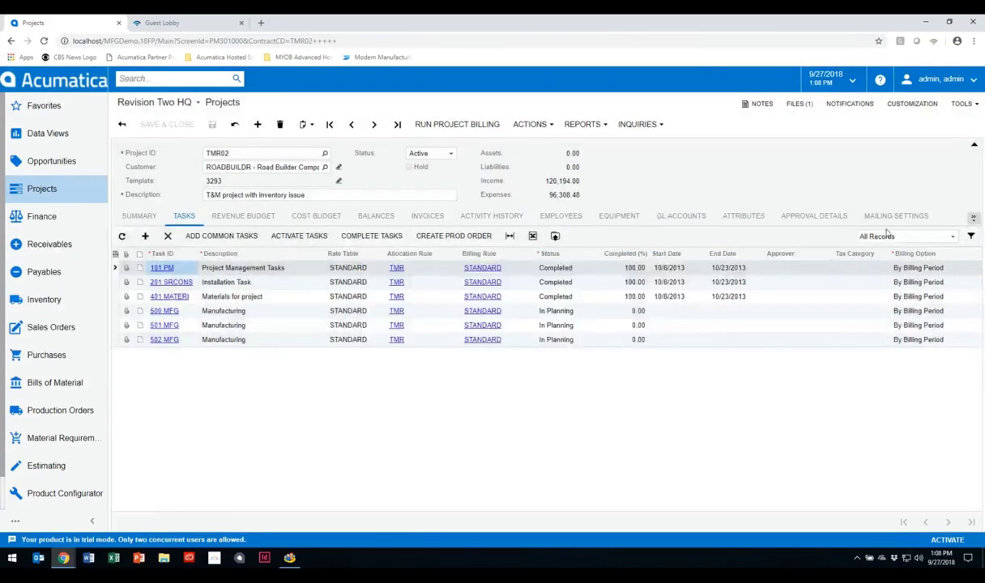
Examine the references of the project's PJ production order for task 502 MFG, and view the project's cost budget.
click(975, 219)
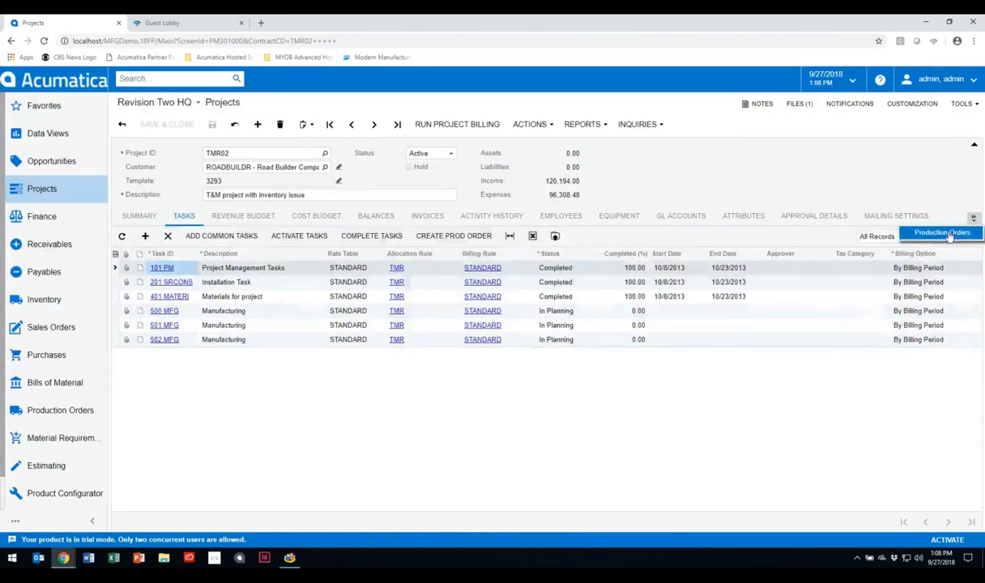
click(943, 231)
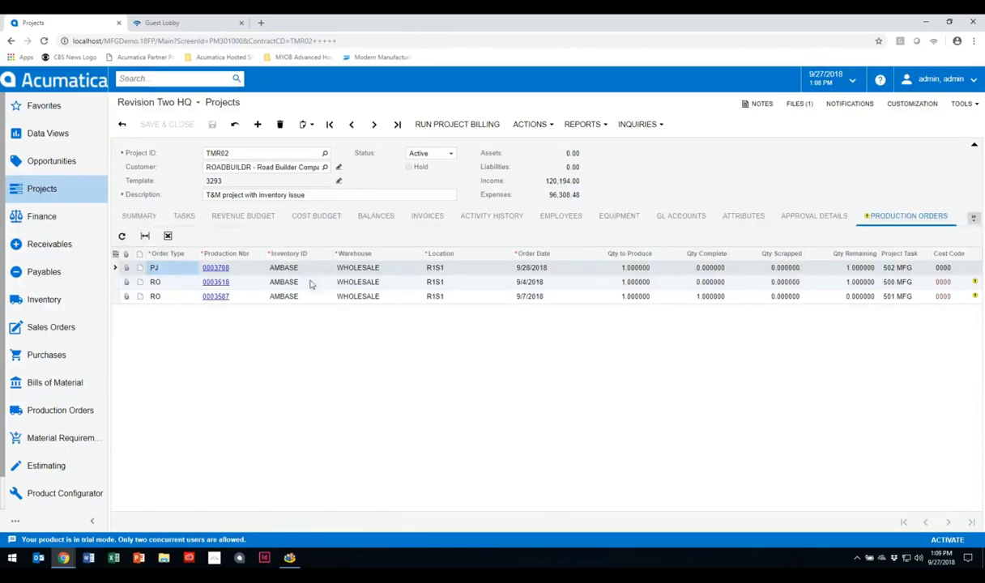
click(216, 268)
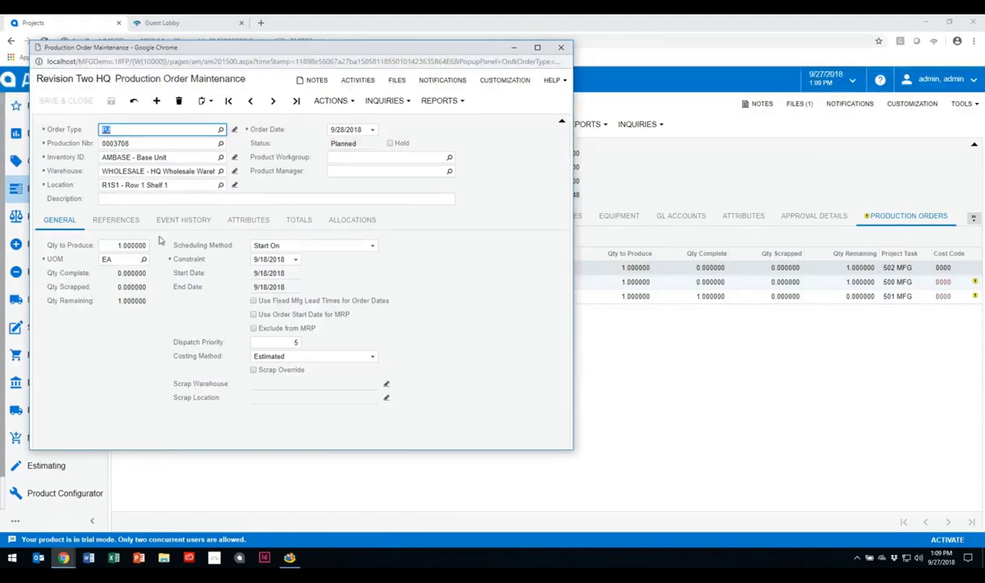
click(116, 219)
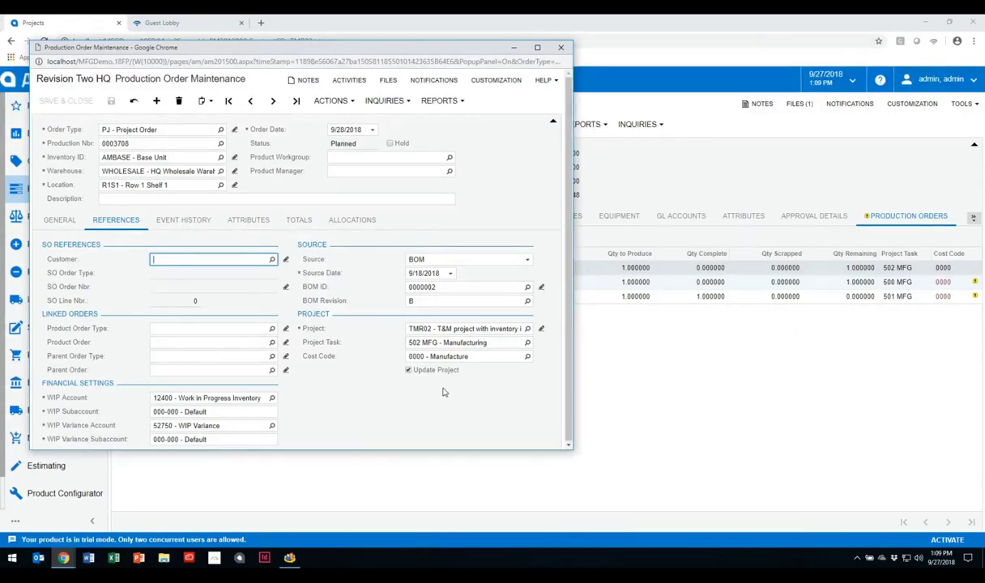
click(564, 50)
click(329, 219)
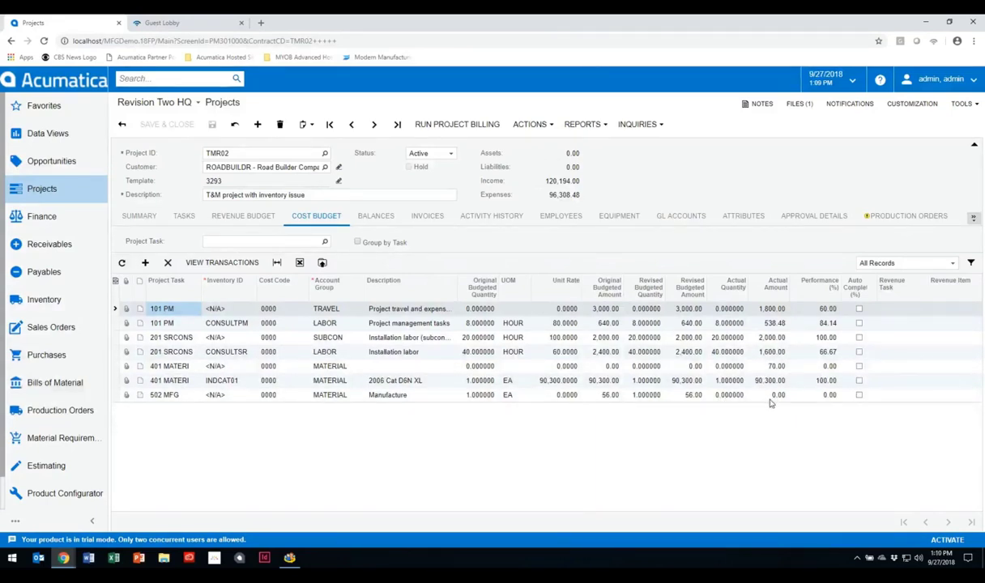
Find the stock item AMBASE in inventory and view its manufacturing settings.
click(56, 410)
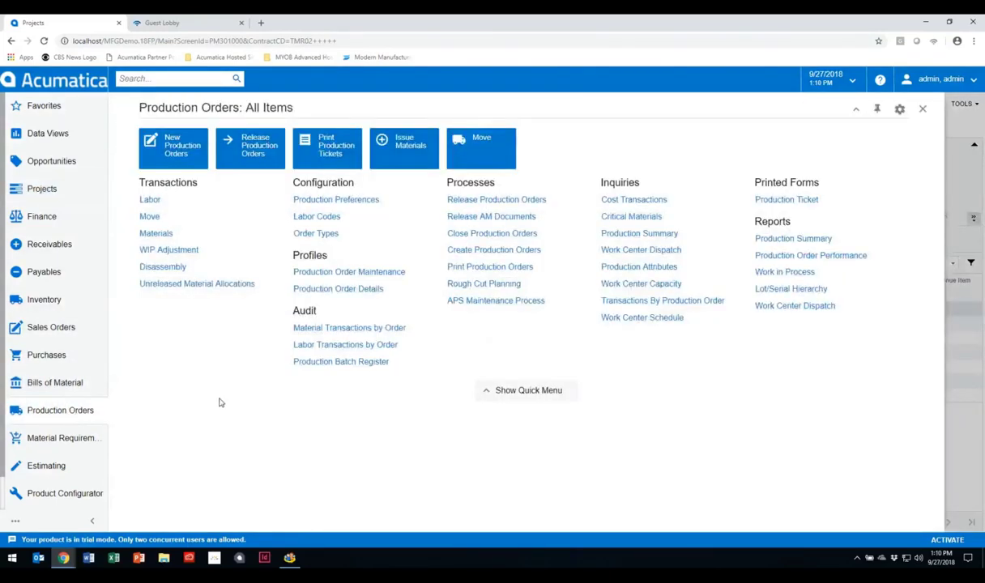
click(37, 306)
click(158, 306)
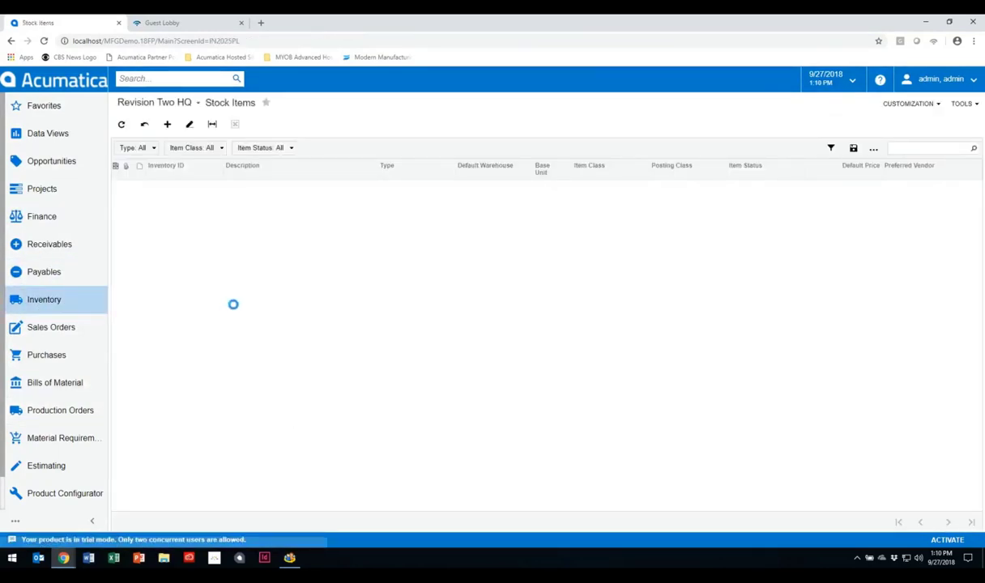
click(912, 146)
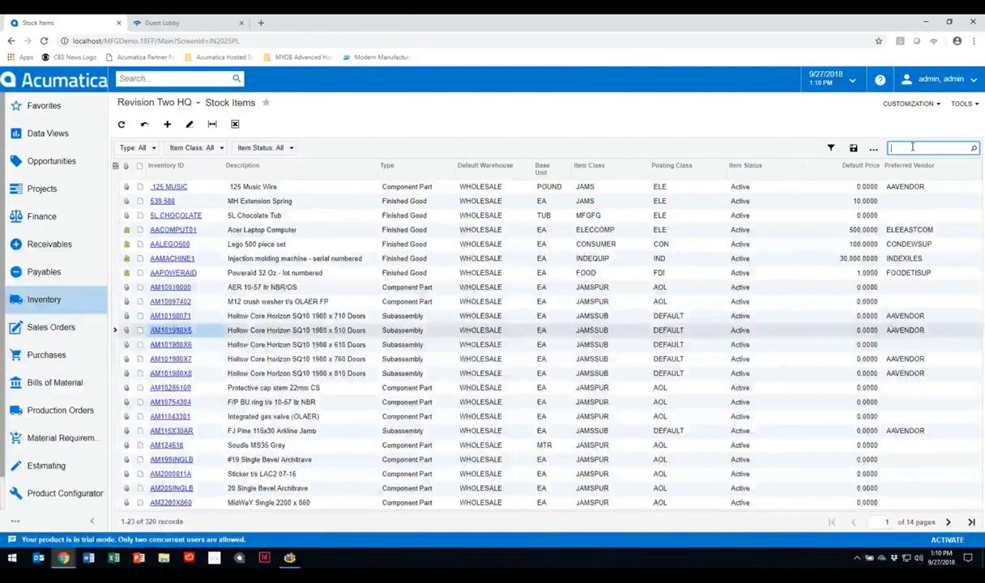
text(ambase)
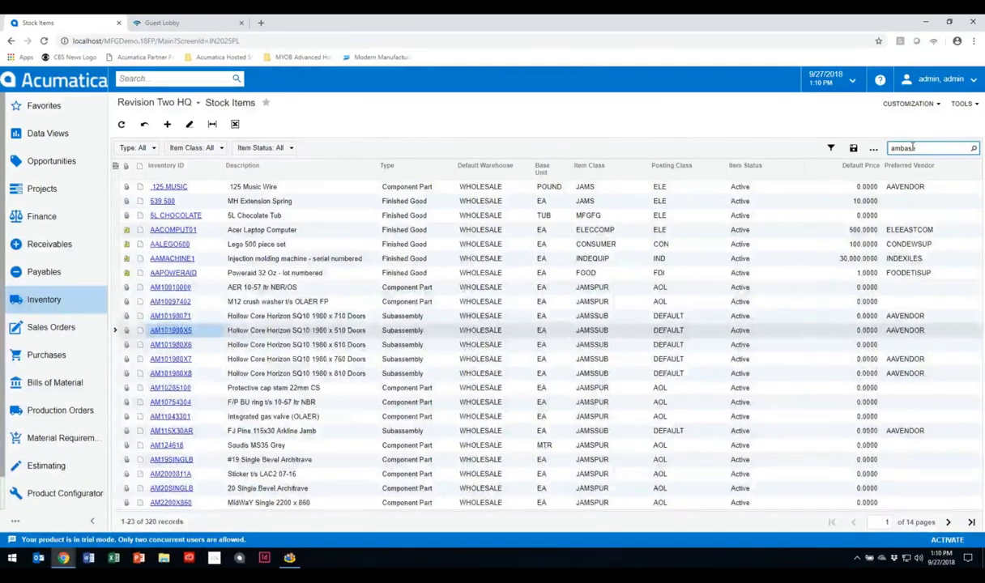
click(164, 187)
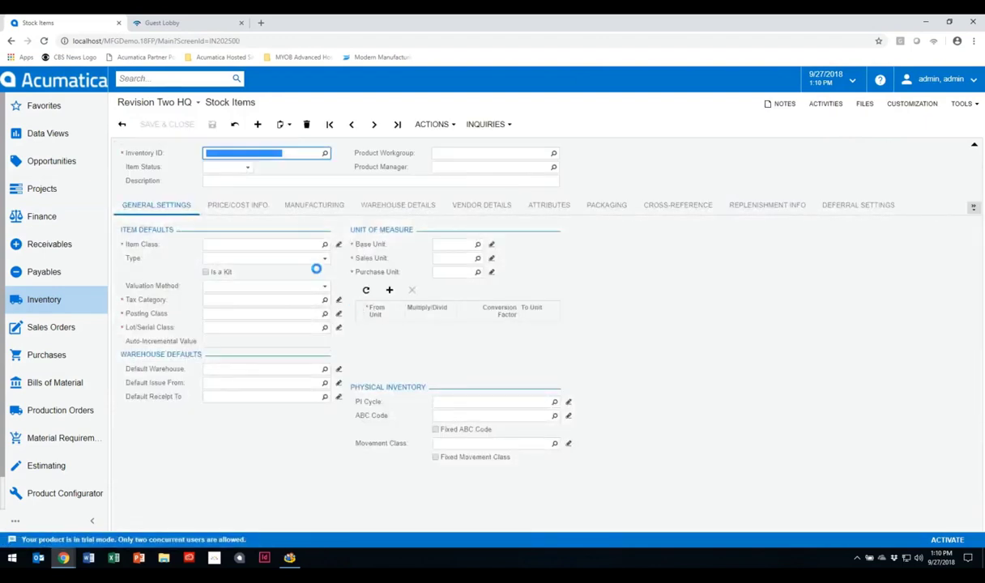
click(321, 209)
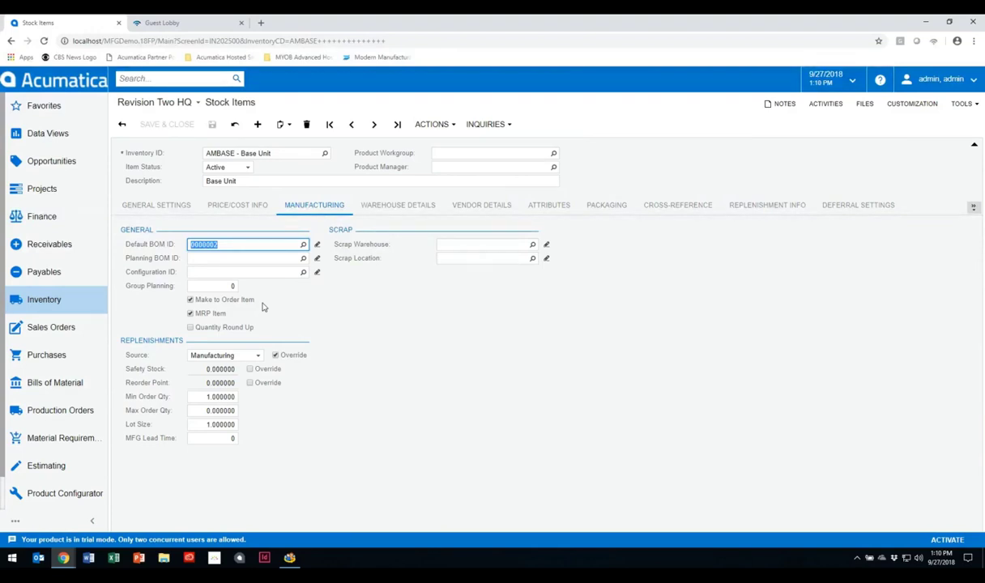
Open the sales order described as Opportunity Test and check the Mark for Production setting on its AMBASE and AMLAPTOP lines.
click(54, 330)
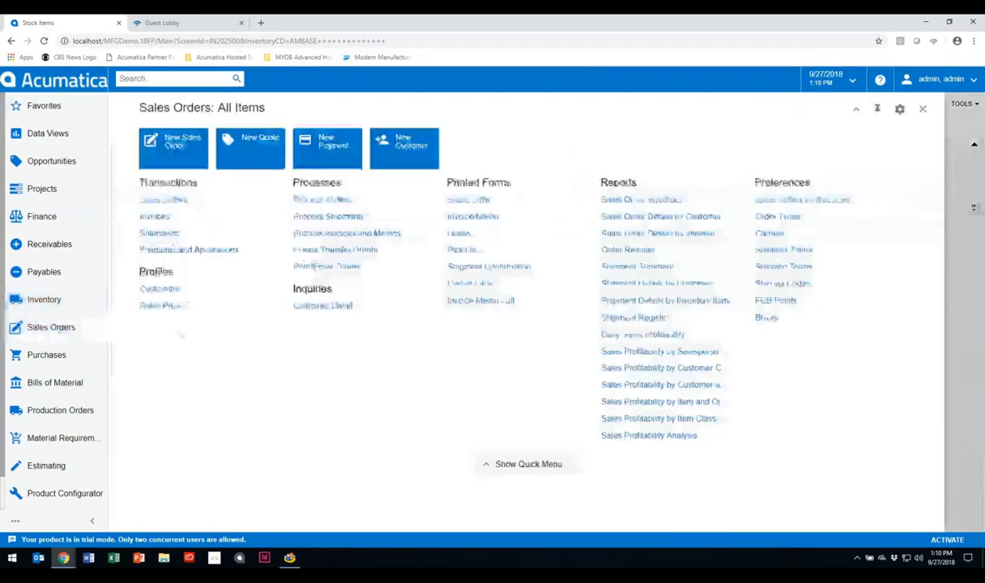
click(165, 200)
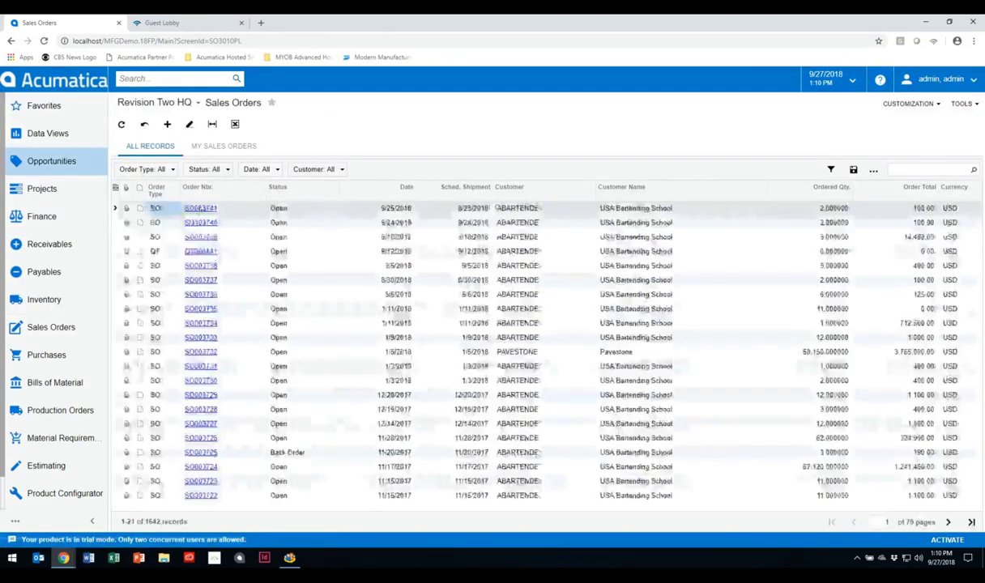
click(257, 258)
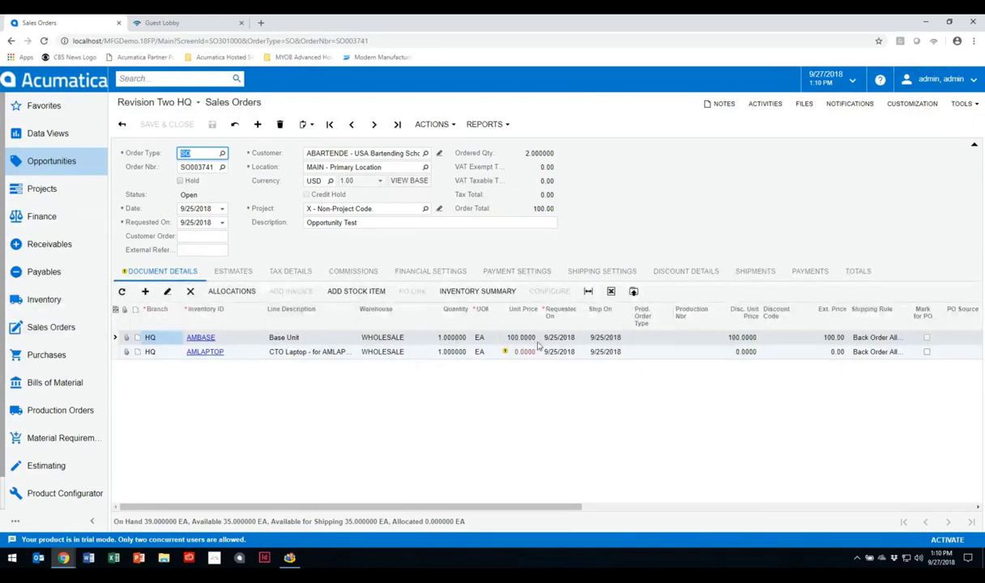
click(541, 509)
drag(541, 509, 932, 496)
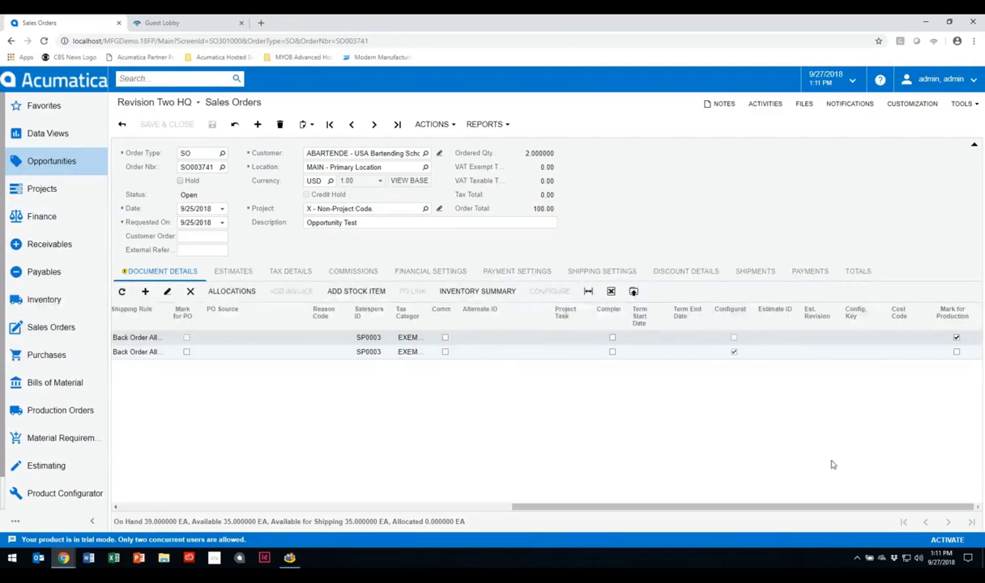
drag(802, 512, 417, 508)
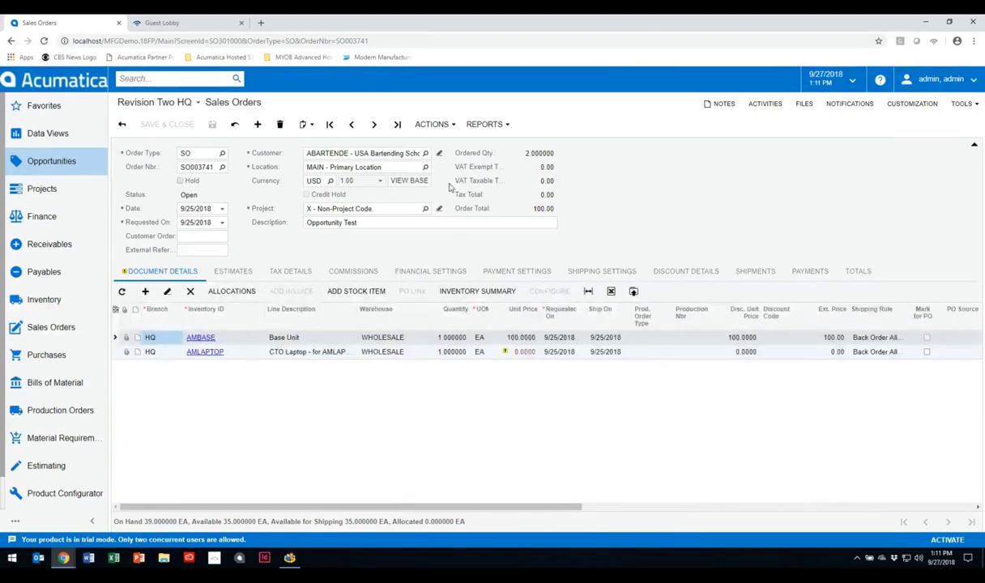
View the sales order lines available for production order creation, and leave without creating an order.
click(450, 124)
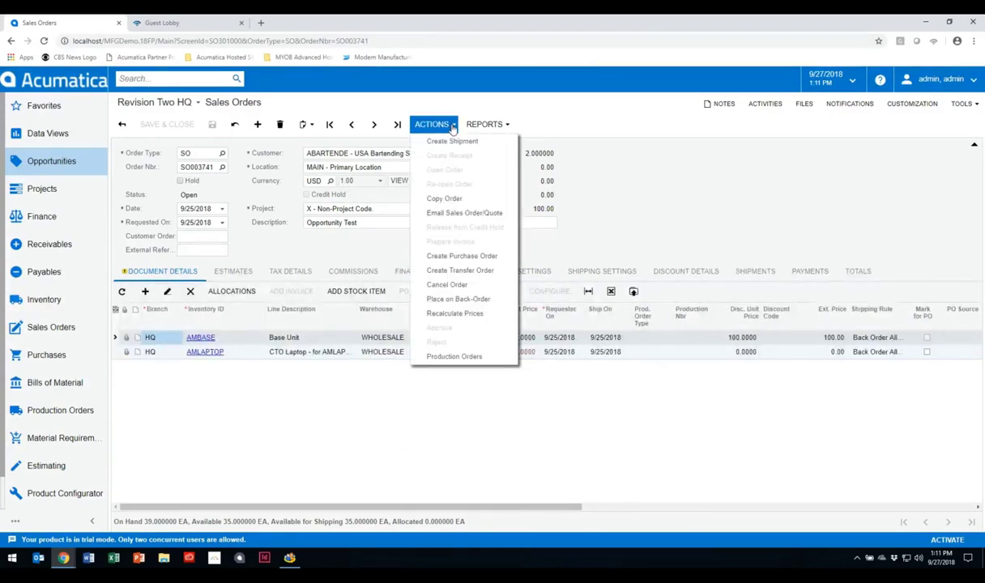
click(438, 356)
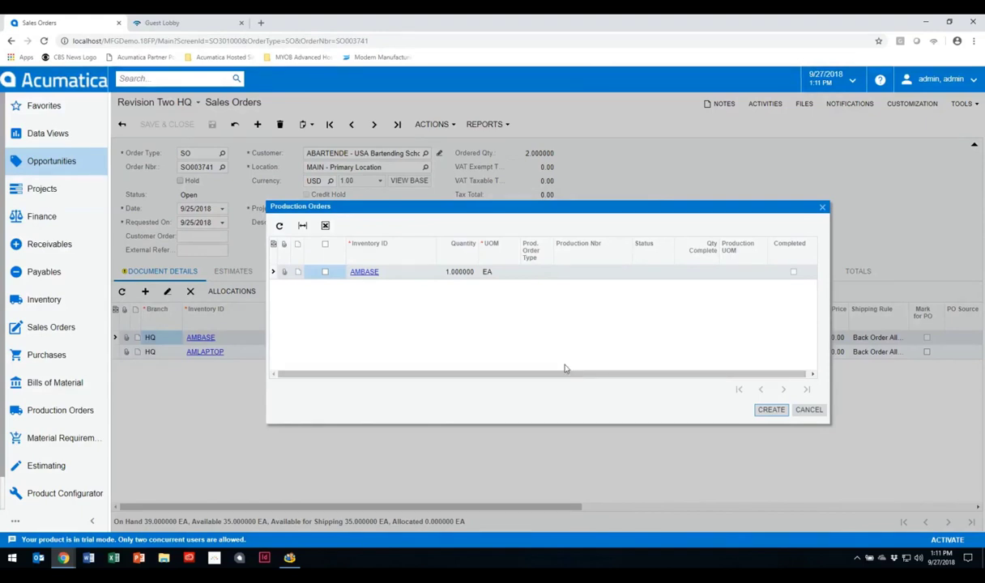
click(810, 411)
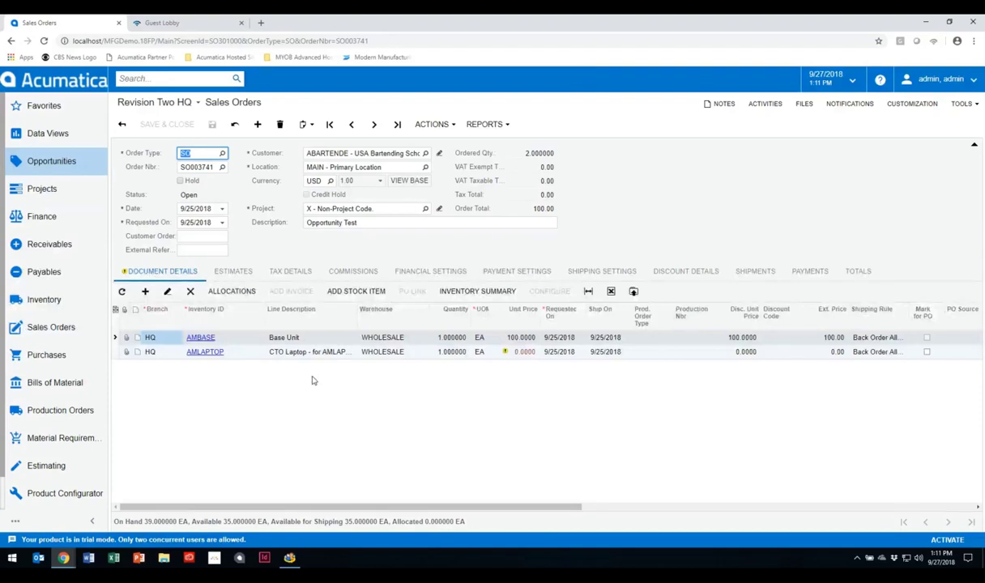
Review the sales order demand listed for Create Production Orders and the orders listed for Print Production Orders.
click(44, 411)
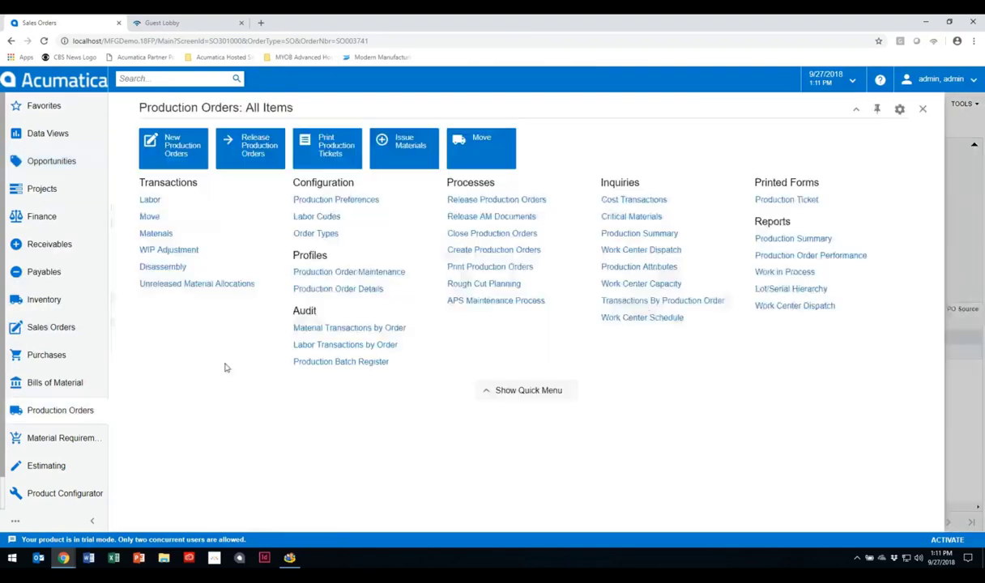
click(495, 250)
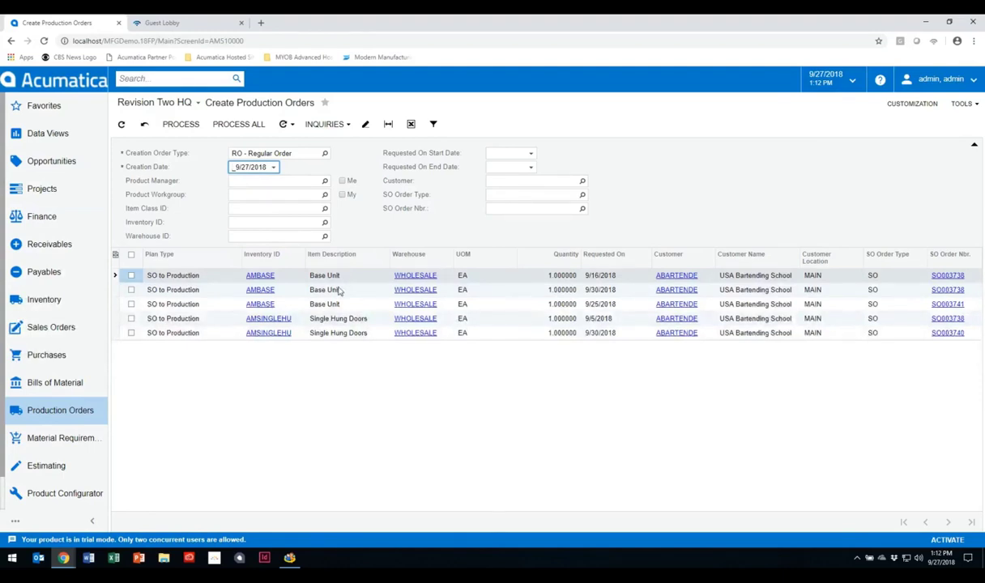
click(72, 412)
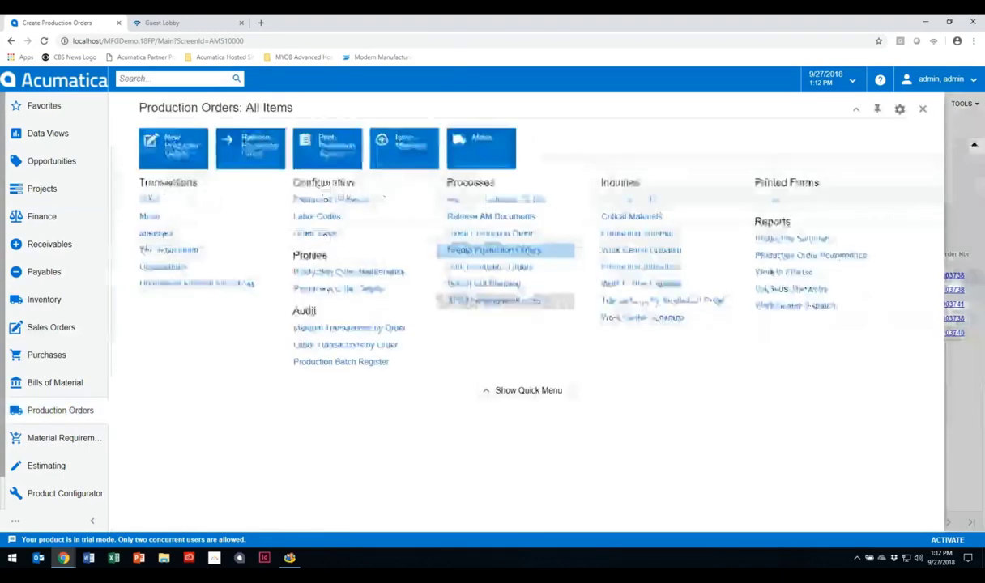
click(486, 269)
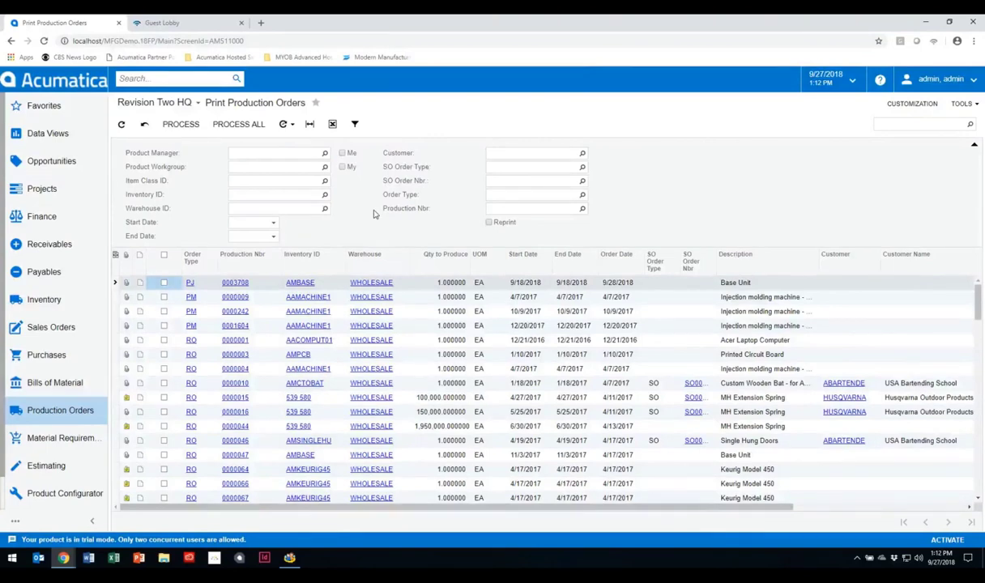
Open the production preferences to review the numbering, scheduling and data entry settings.
click(46, 408)
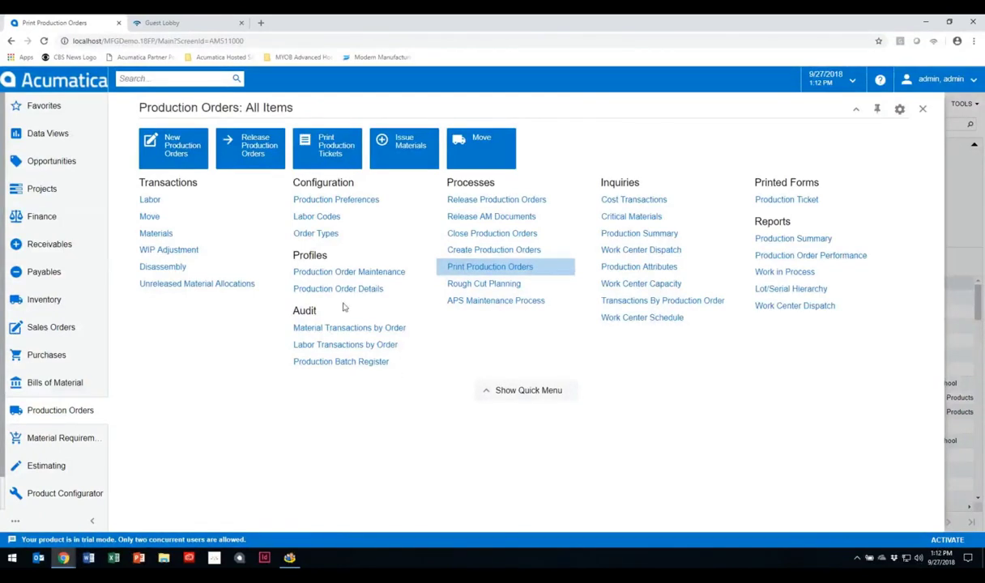
click(341, 204)
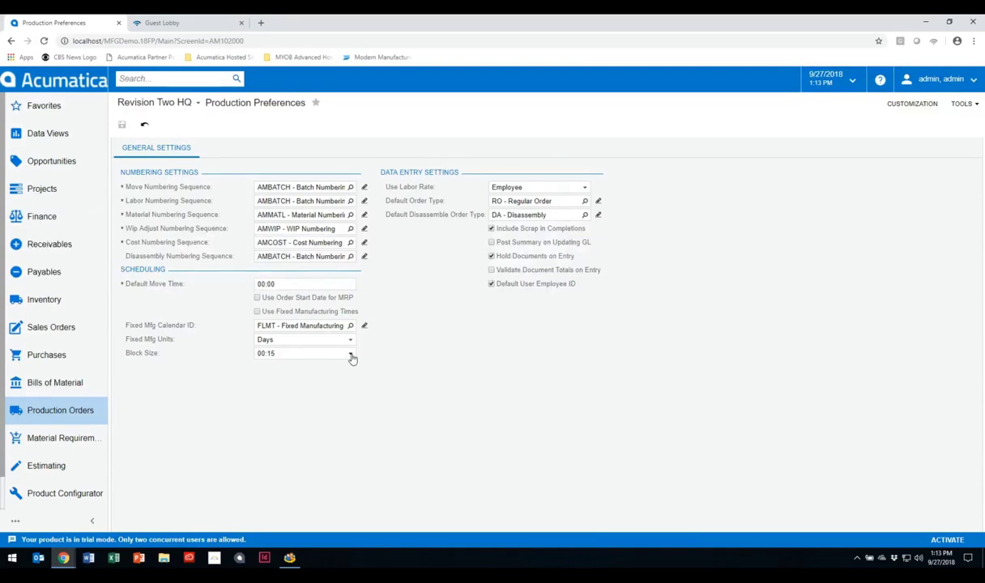
Review the Block Size options in the production preferences and the run history of the APS Maintenance Process.
click(351, 355)
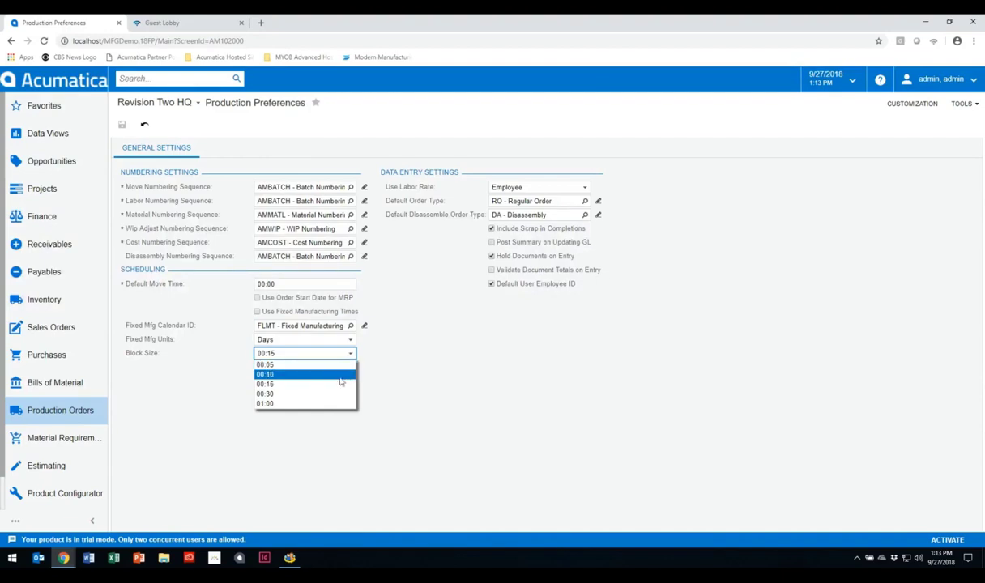
click(403, 336)
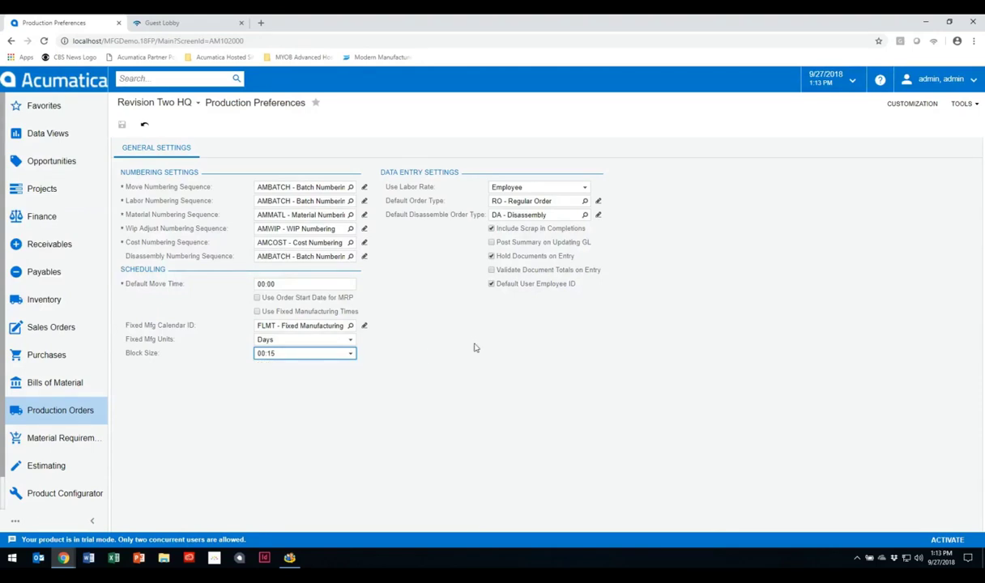
click(61, 412)
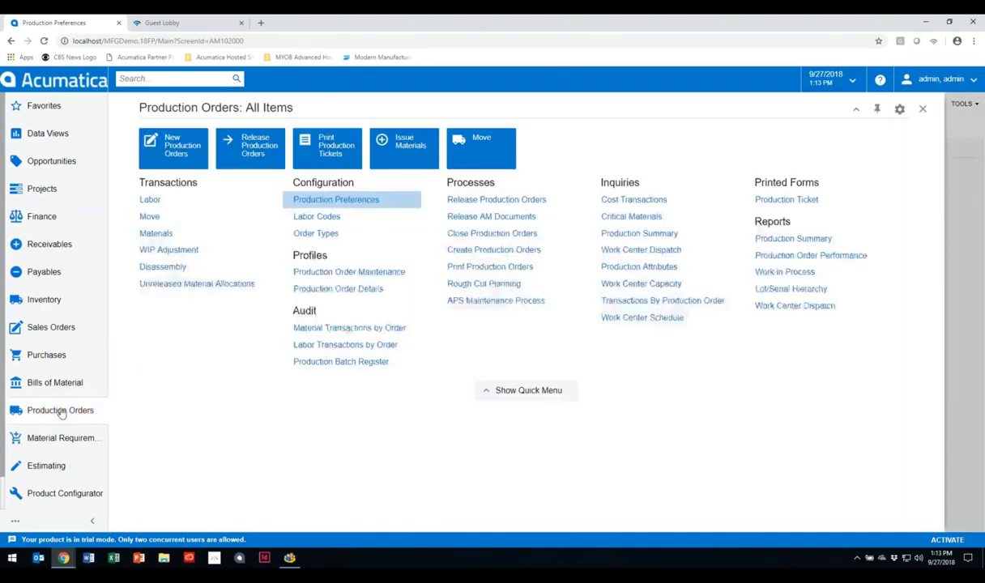
click(492, 302)
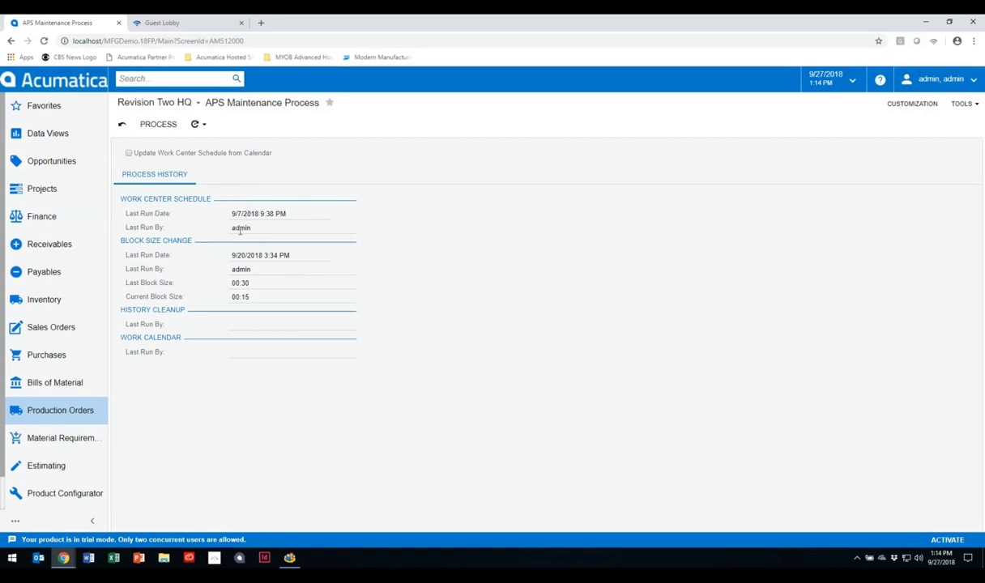
Open the RO regular order type and review its data entry settings, including the Under Issue Material options.
click(51, 418)
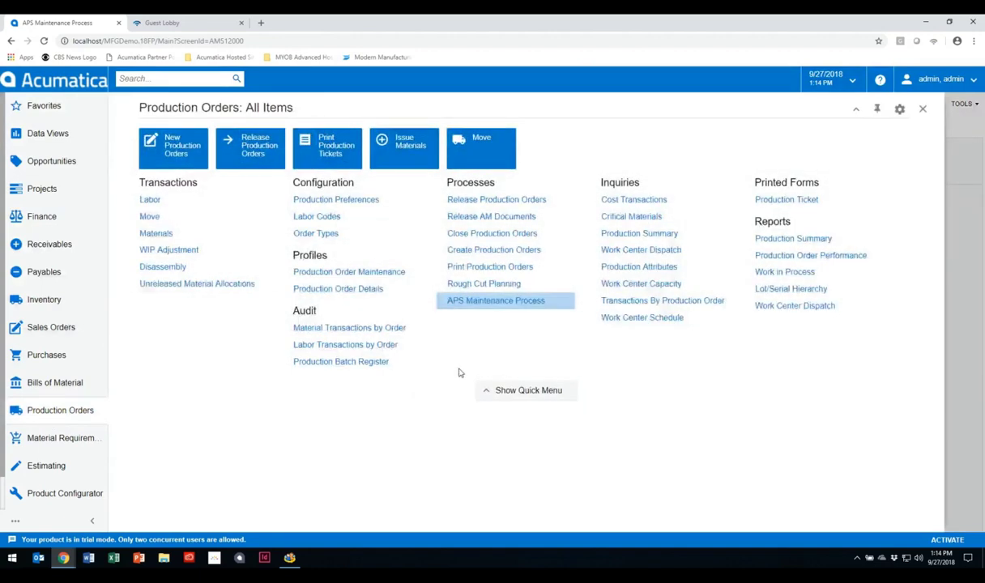
click(325, 235)
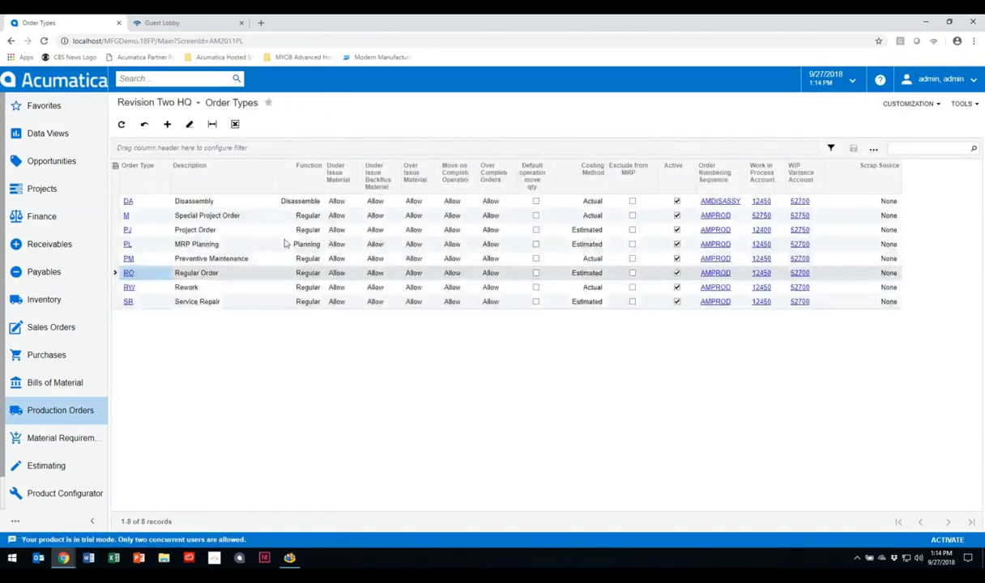
click(128, 271)
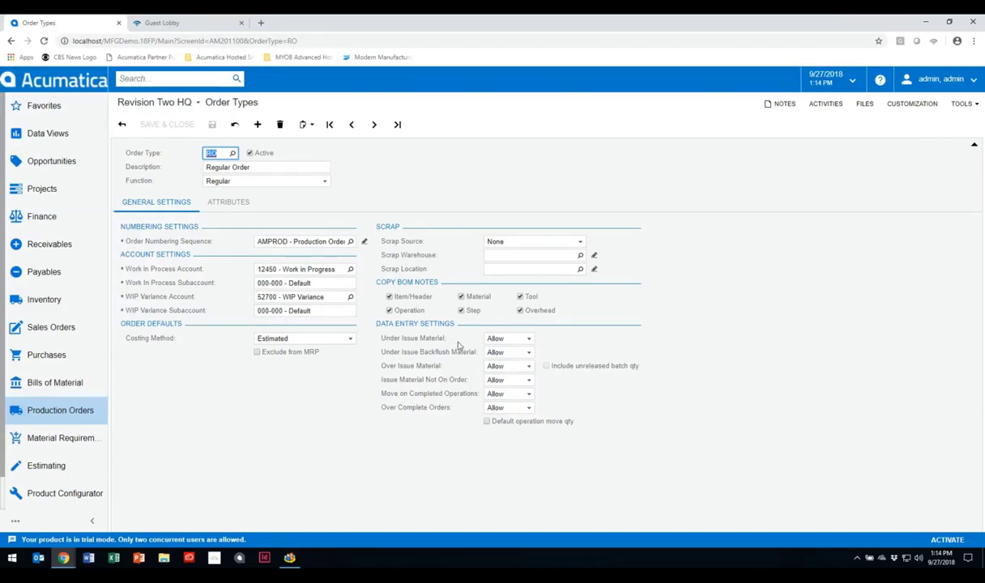
click(529, 341)
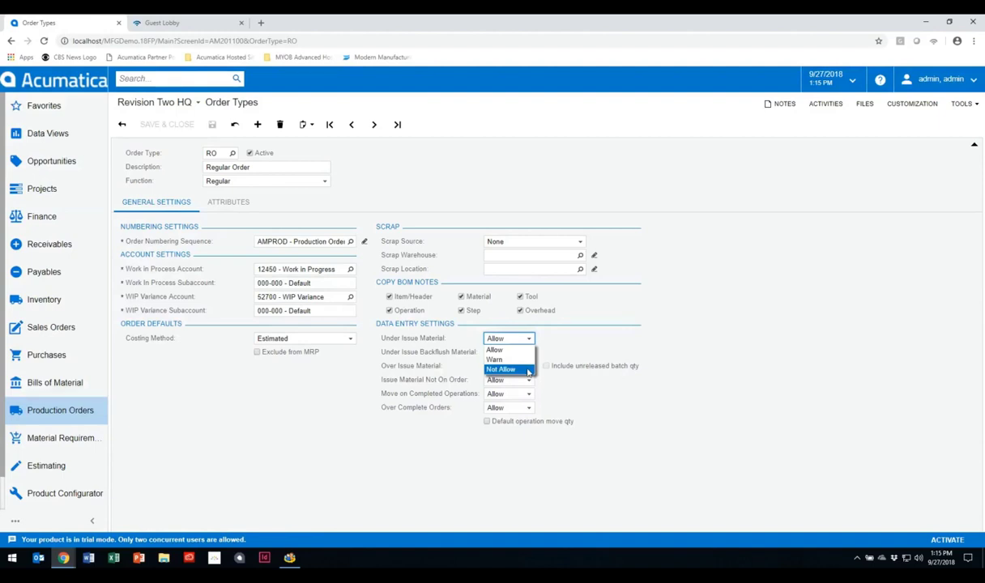
click(577, 344)
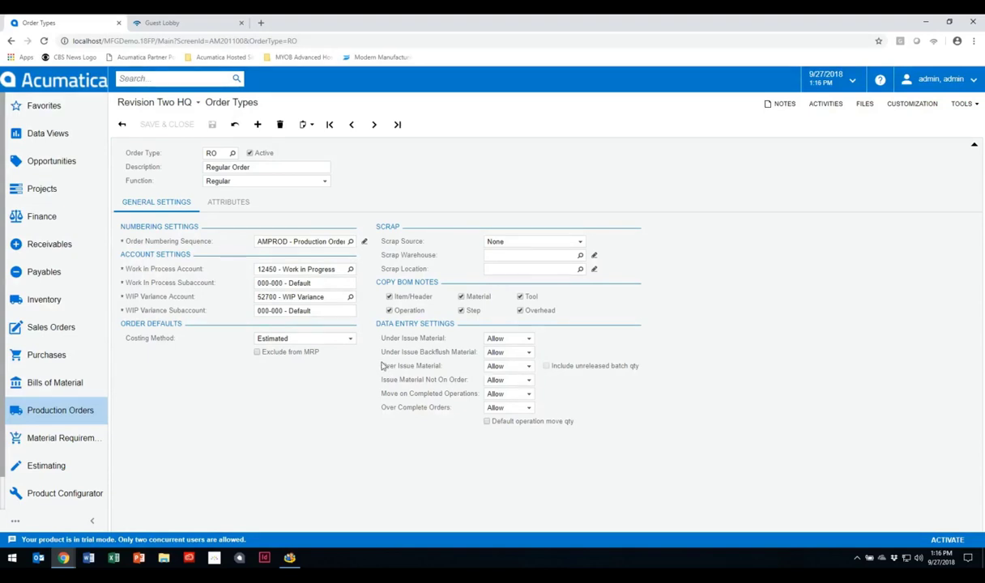
Open Rough Cut Planning and inspect the dispatch priority and constraint date of the AMBASE order dated 9/27/2018.
click(57, 411)
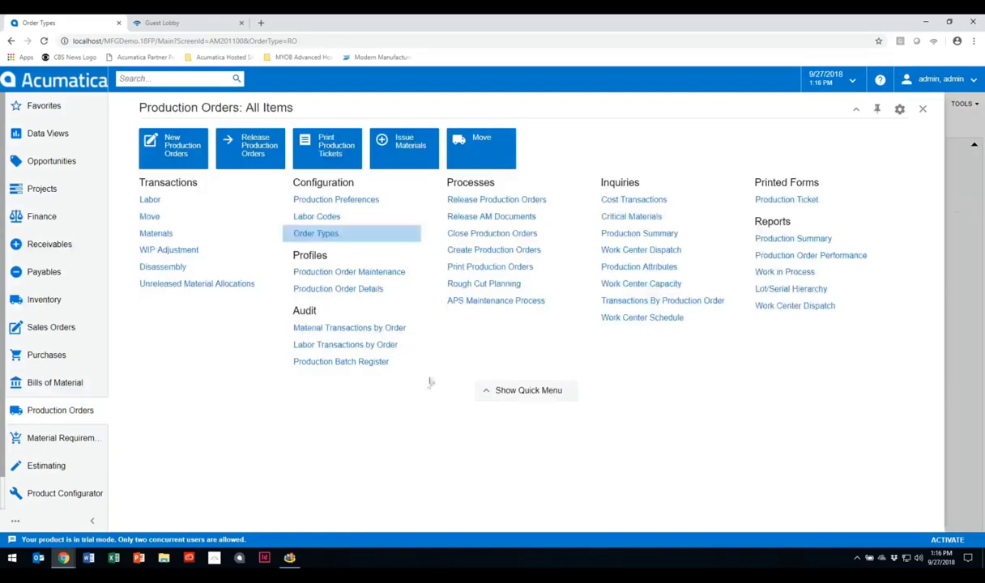
click(495, 288)
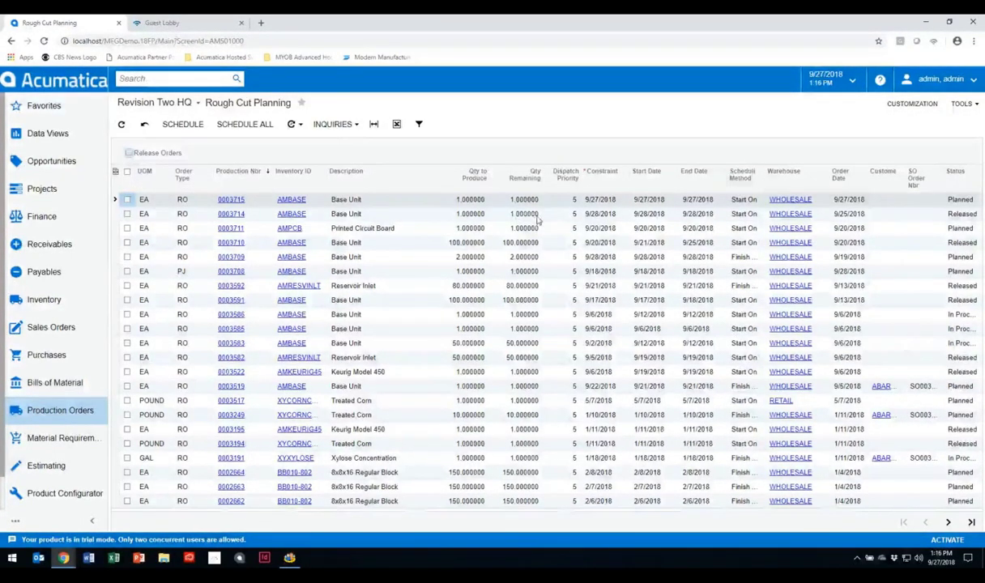
click(568, 200)
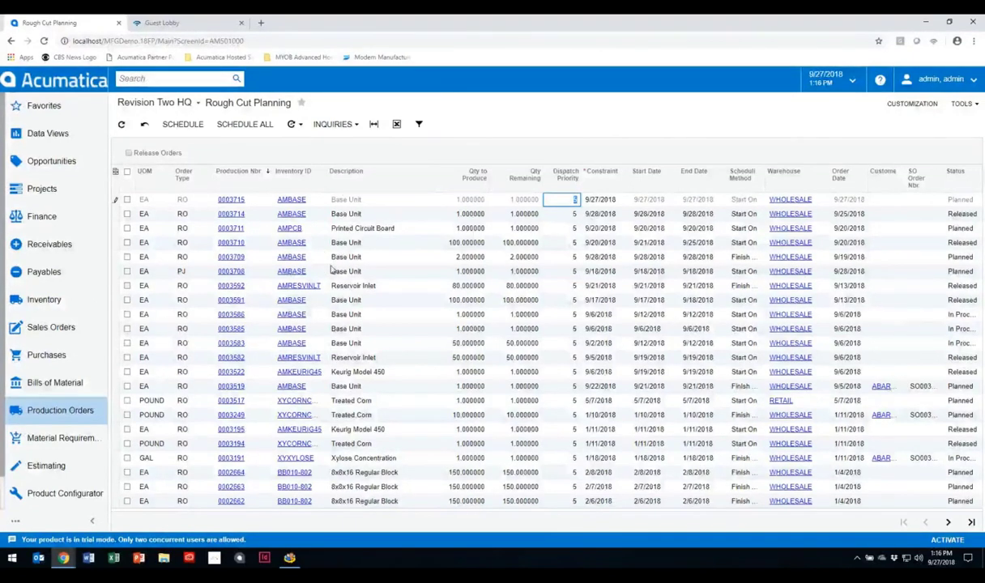
click(625, 202)
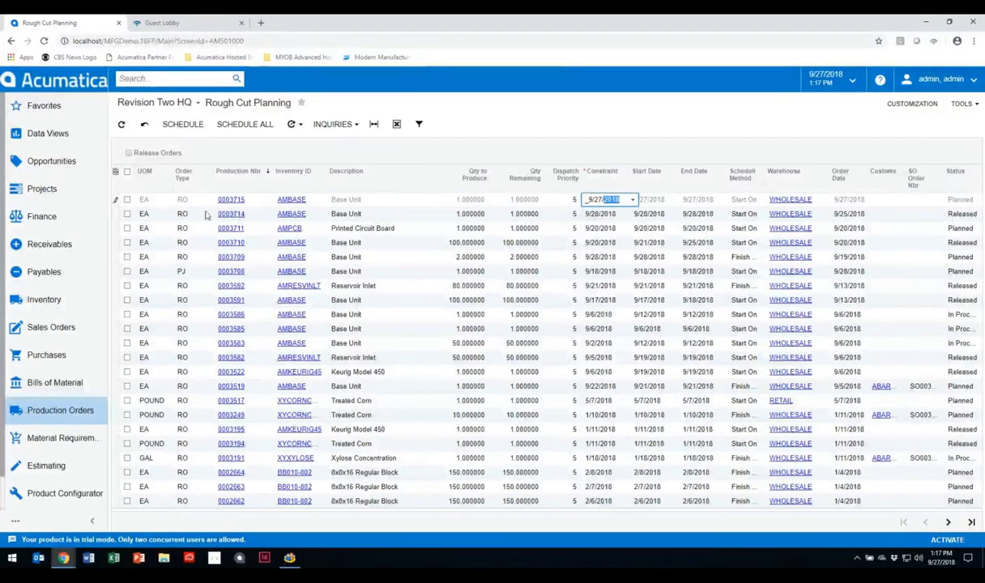
Open the AMBASE production order dated 9/27/2018, view its work center schedule, and return to Rough Cut Planning.
click(232, 199)
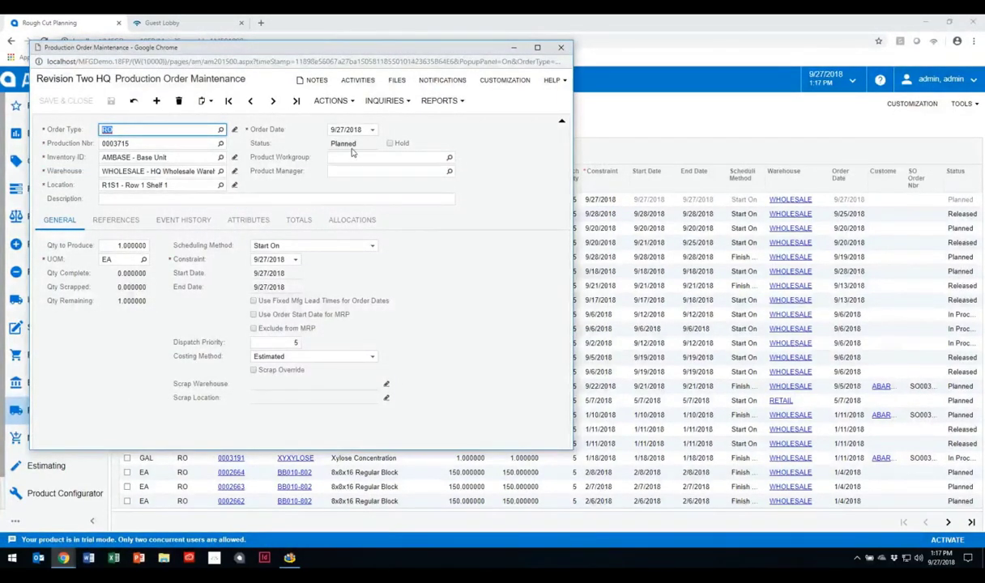
click(407, 104)
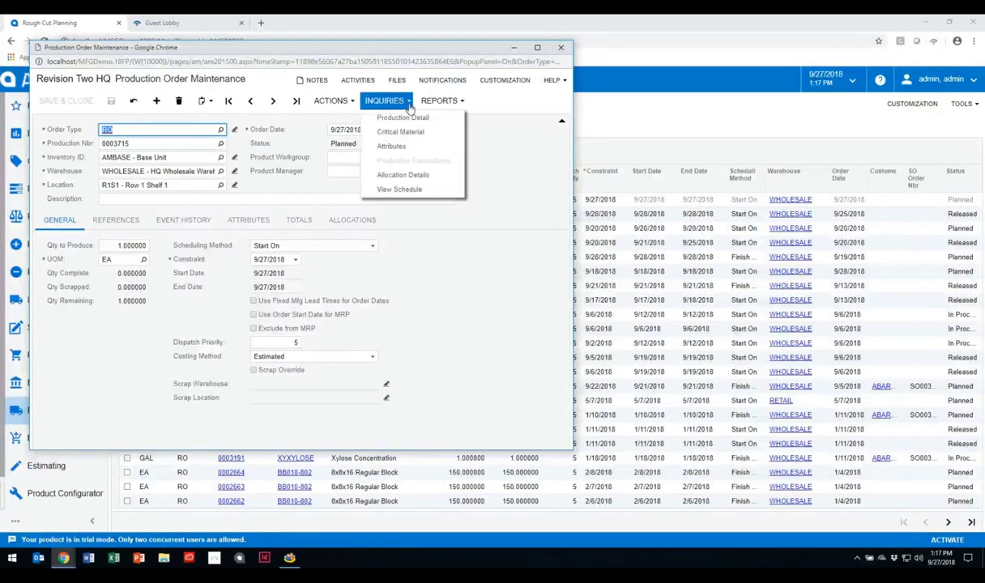
click(412, 193)
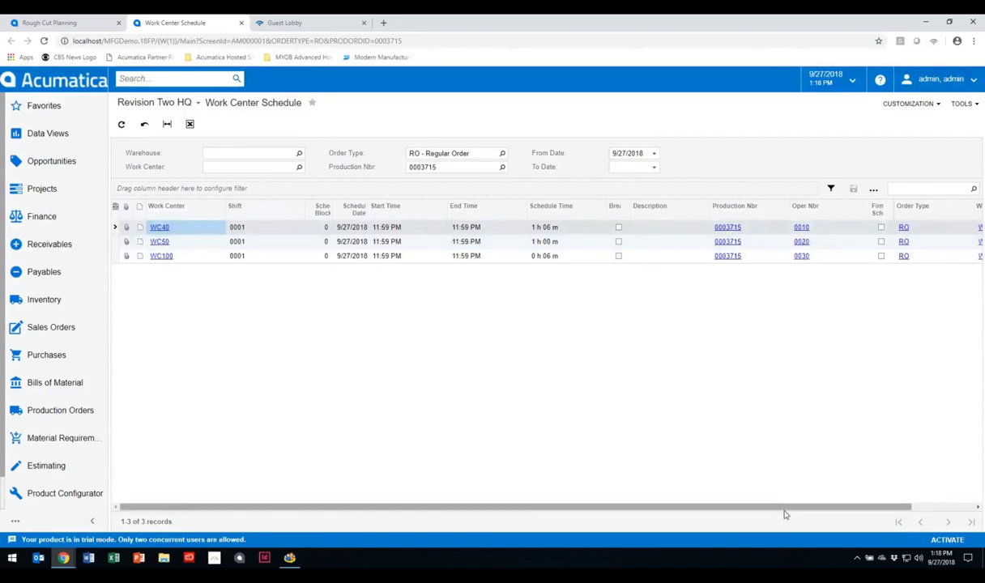
drag(785, 507, 699, 504)
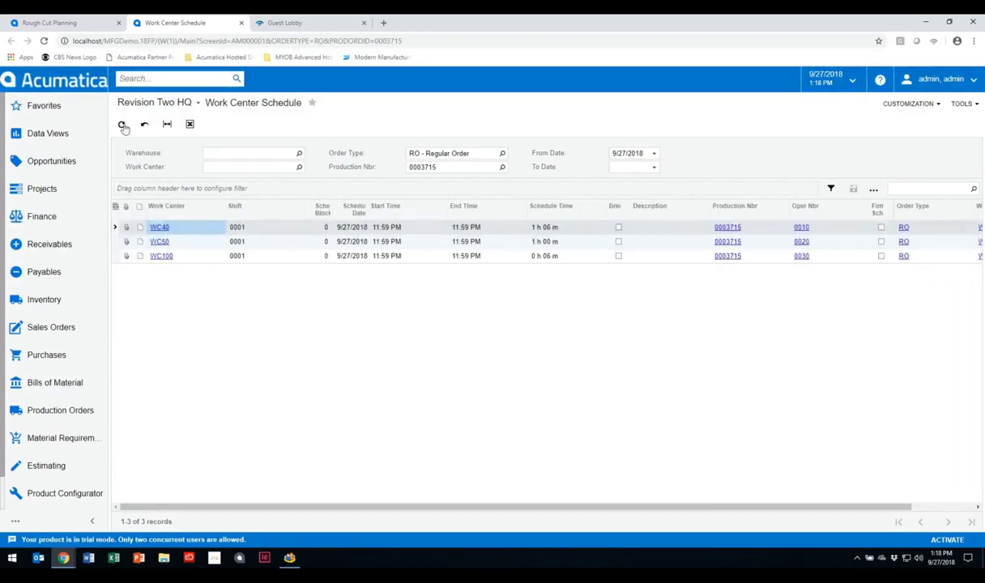
click(241, 24)
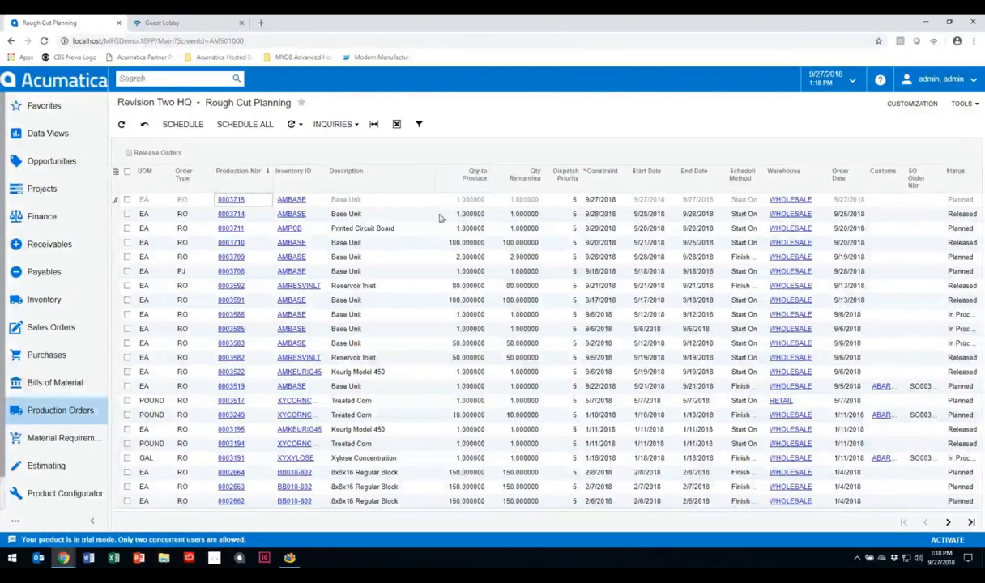
Schedule the AMBASE production order dated 9/27/2018 in Rough Cut Planning with Release Orders enabled.
click(127, 200)
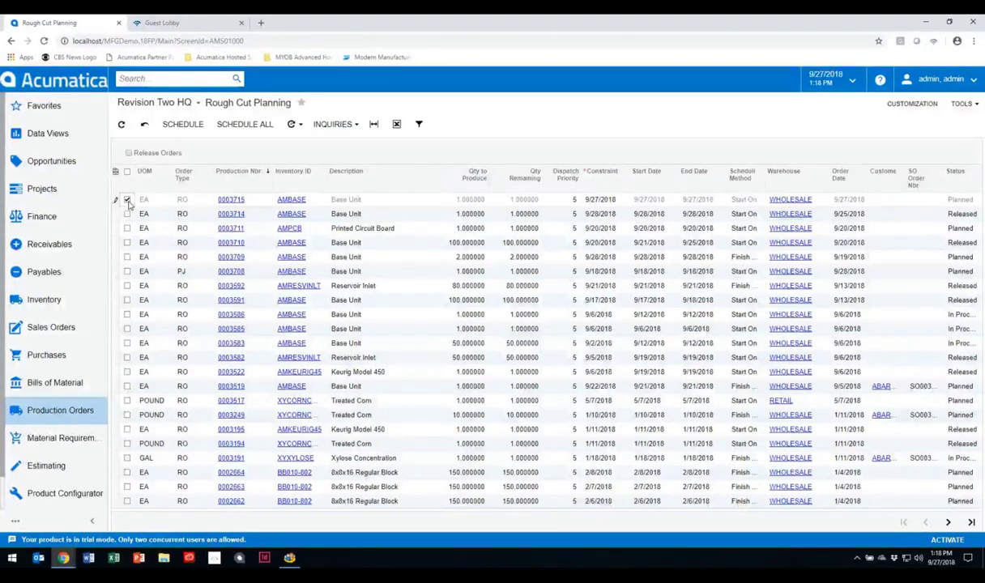
click(128, 153)
click(184, 126)
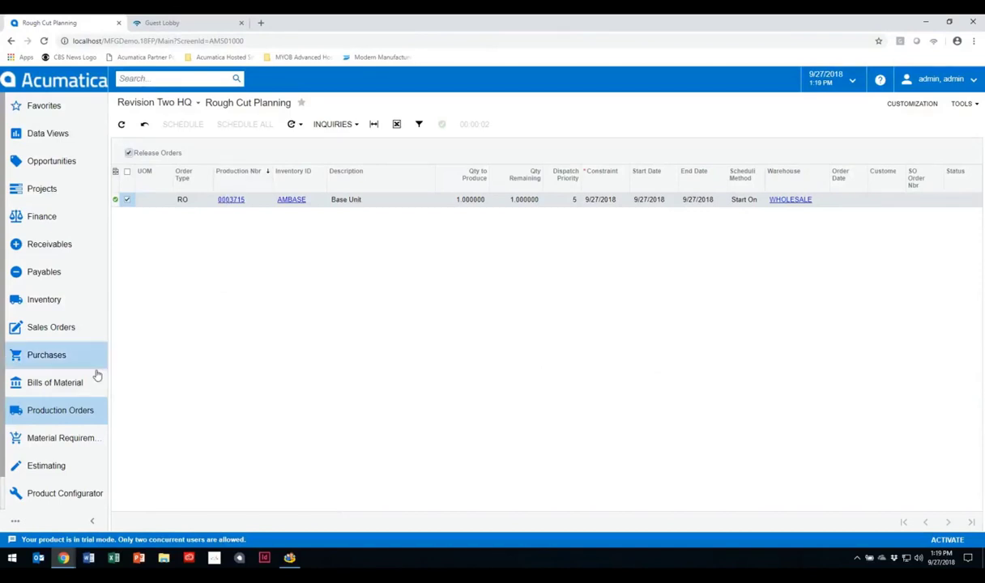
Open the scheduled AMBASE order dated 9/27/2018 in Production Order Maintenance and view its work center schedule.
click(69, 413)
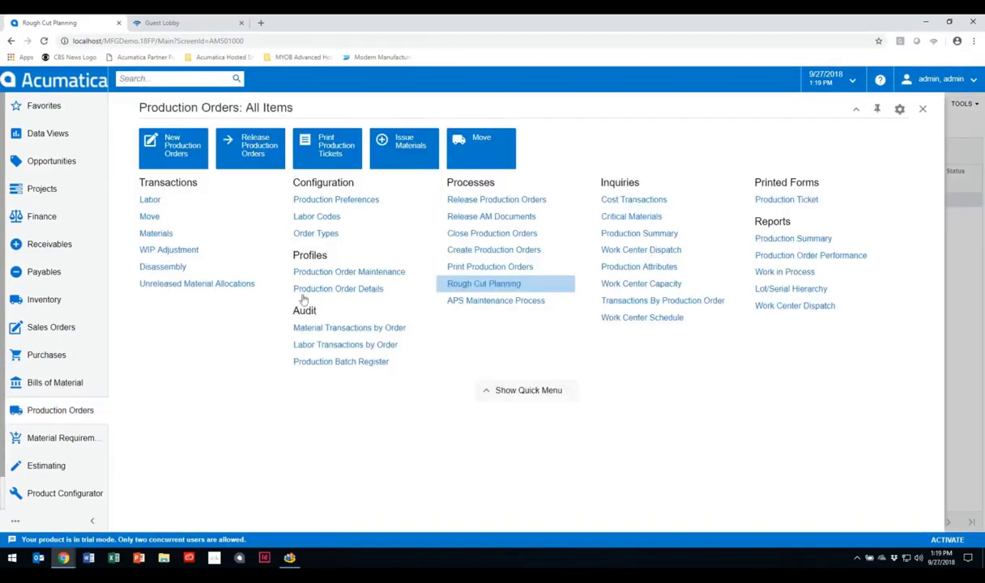
click(348, 270)
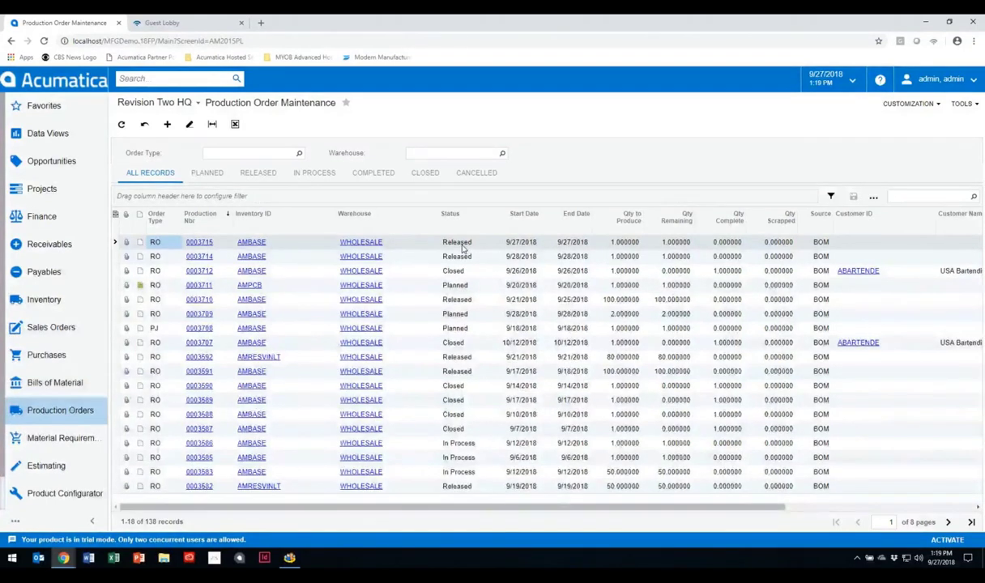
click(203, 244)
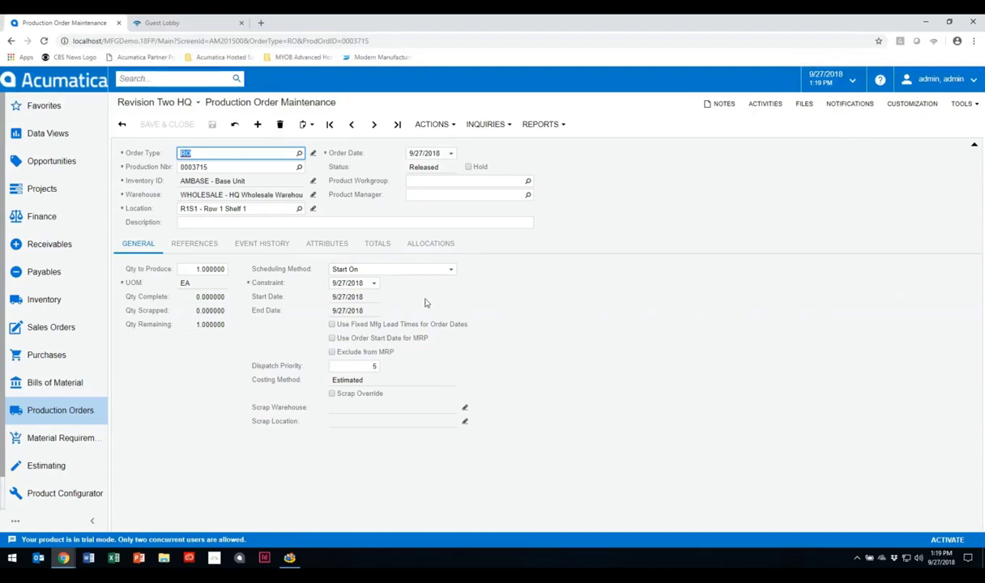
click(503, 126)
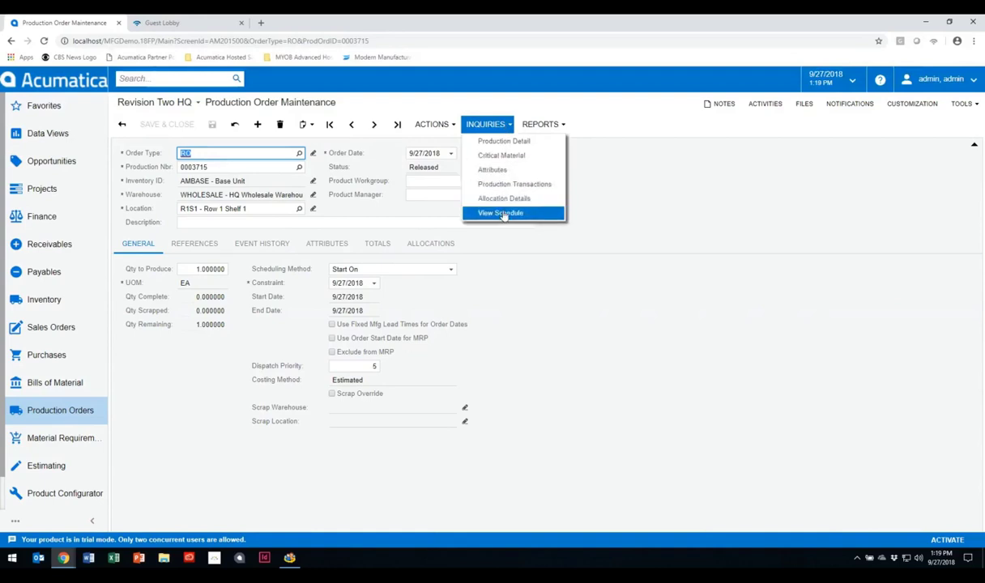
click(503, 214)
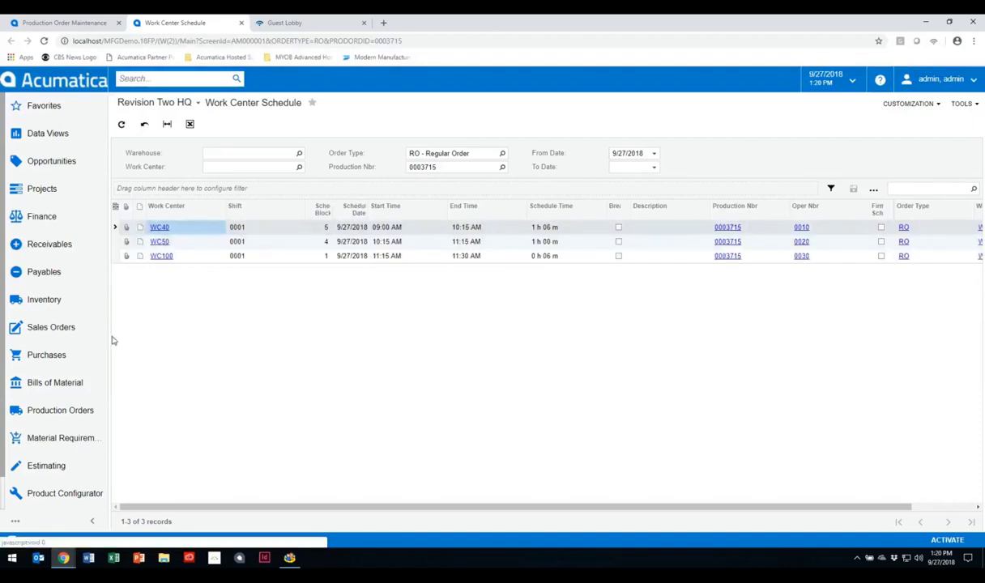
View the Sales Manager dashboard and open another dashboard from the data views.
click(56, 414)
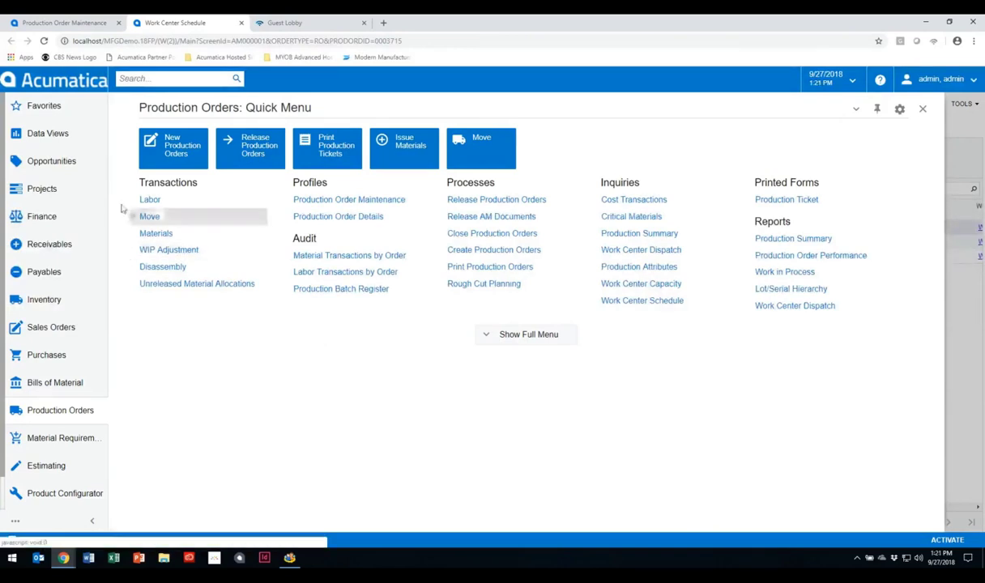
click(52, 135)
click(333, 192)
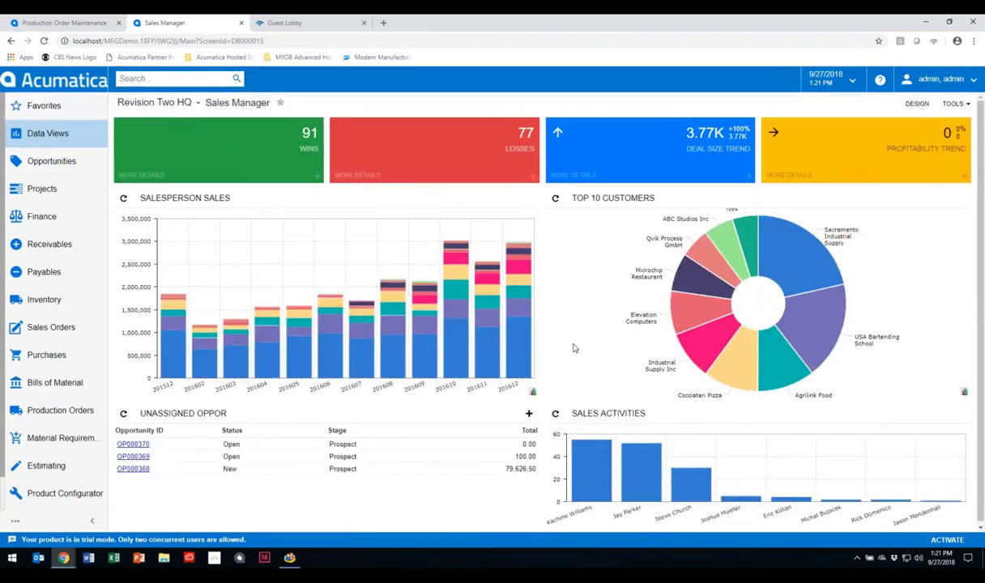
click(61, 133)
click(318, 321)
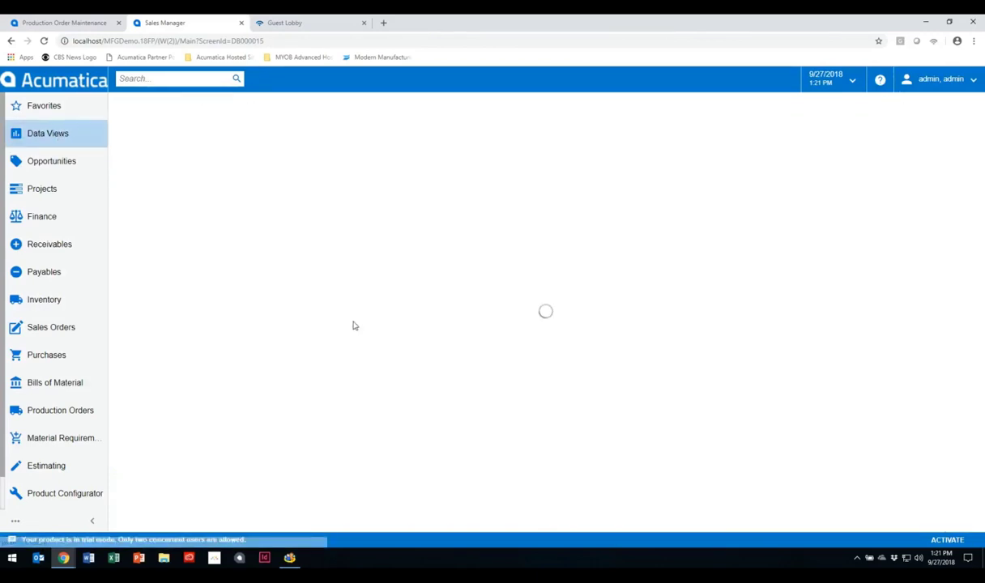